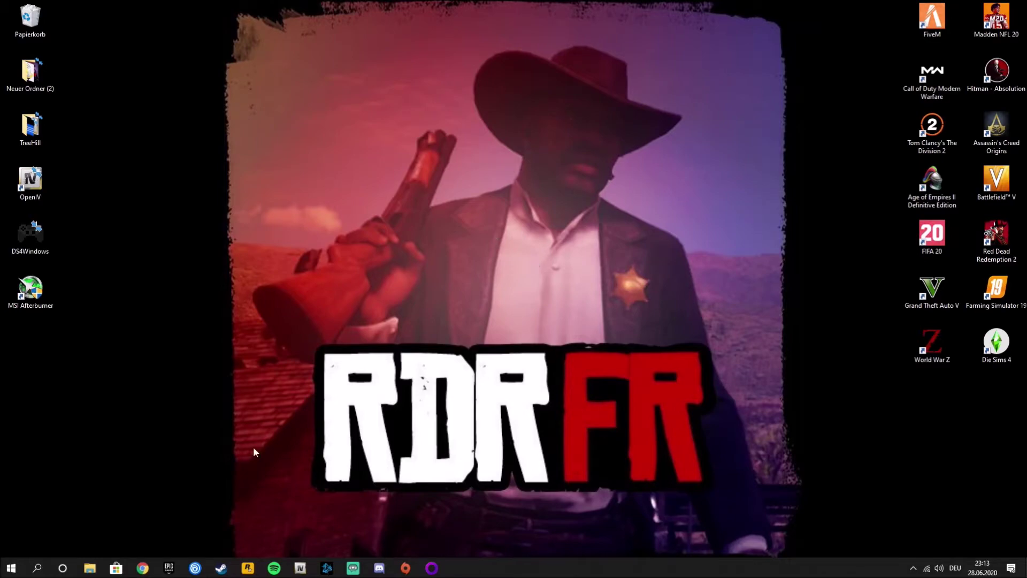
Step: Open the Mod-RDR.com website in Chrome through a Google search for "mod rdr" and show it in English
click(142, 567)
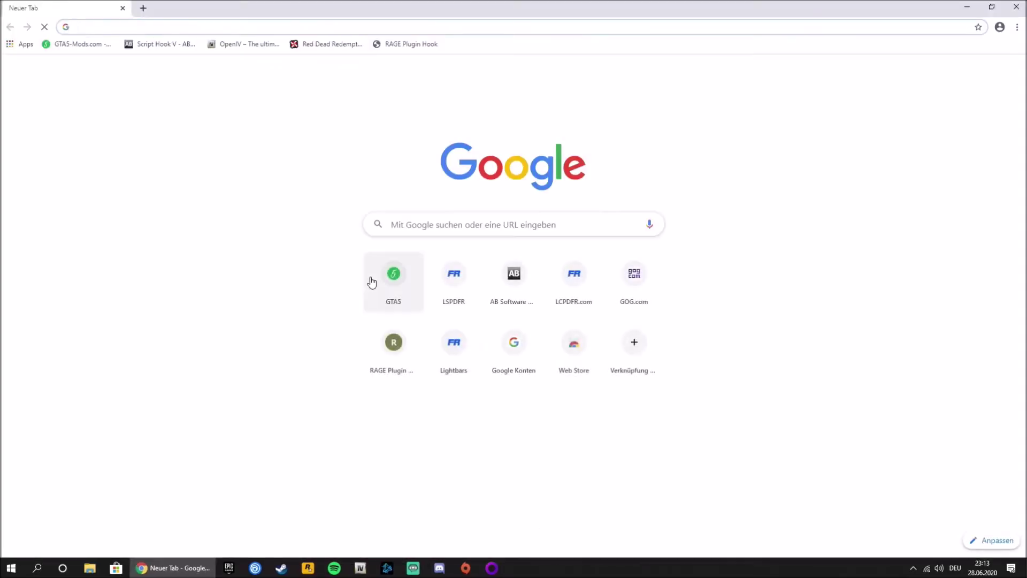
click(437, 225)
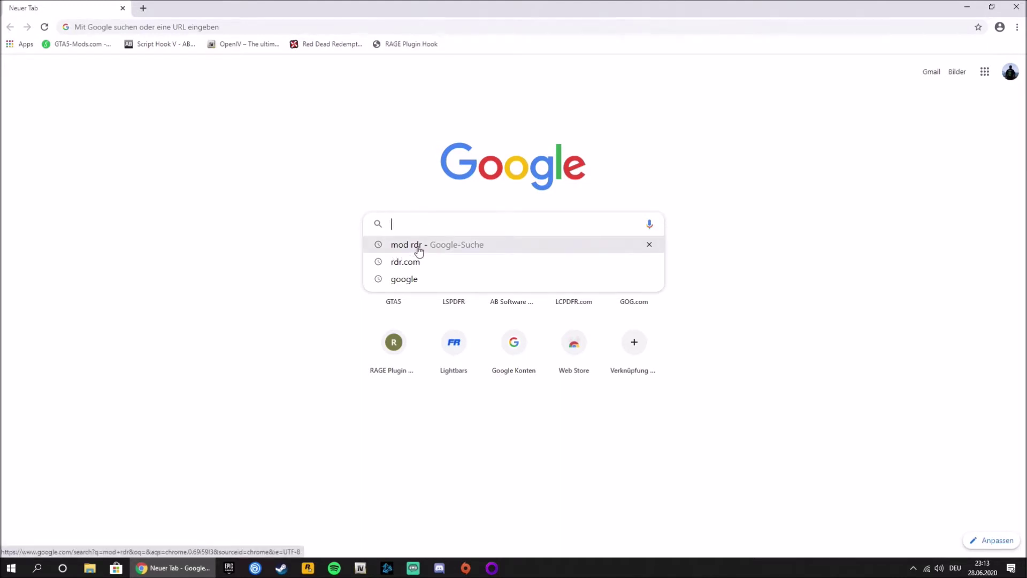
click(428, 247)
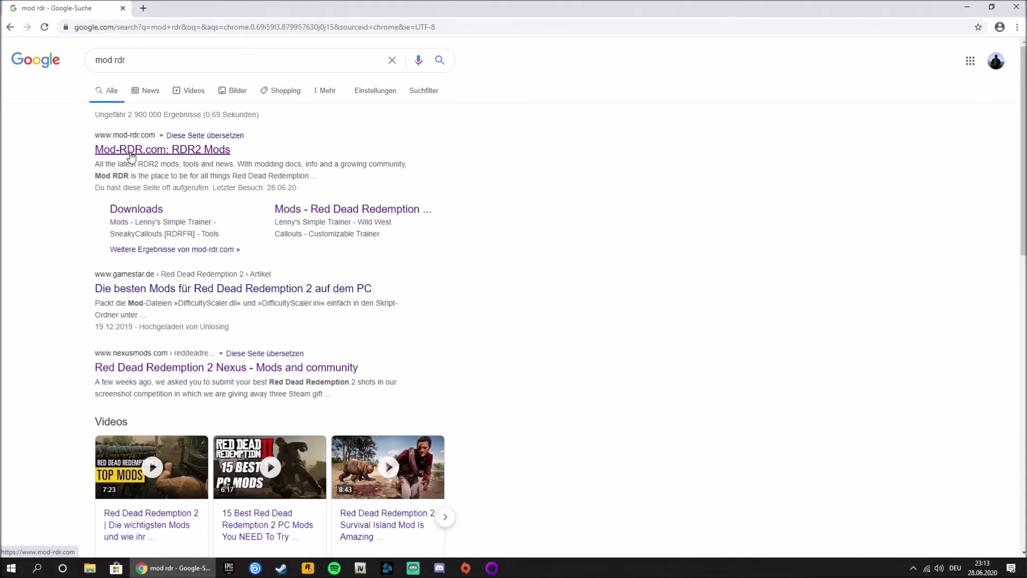
click(203, 155)
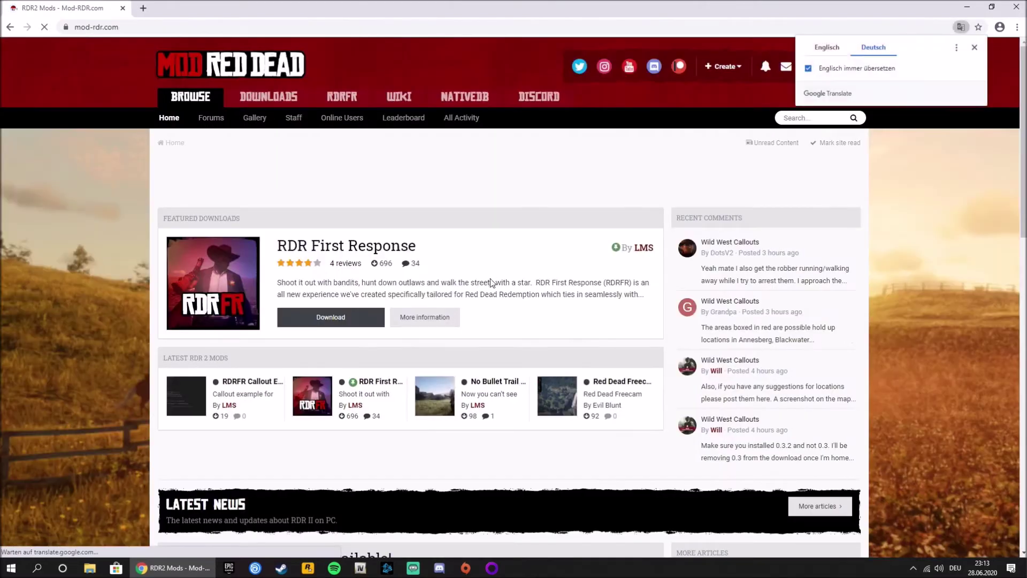
click(827, 48)
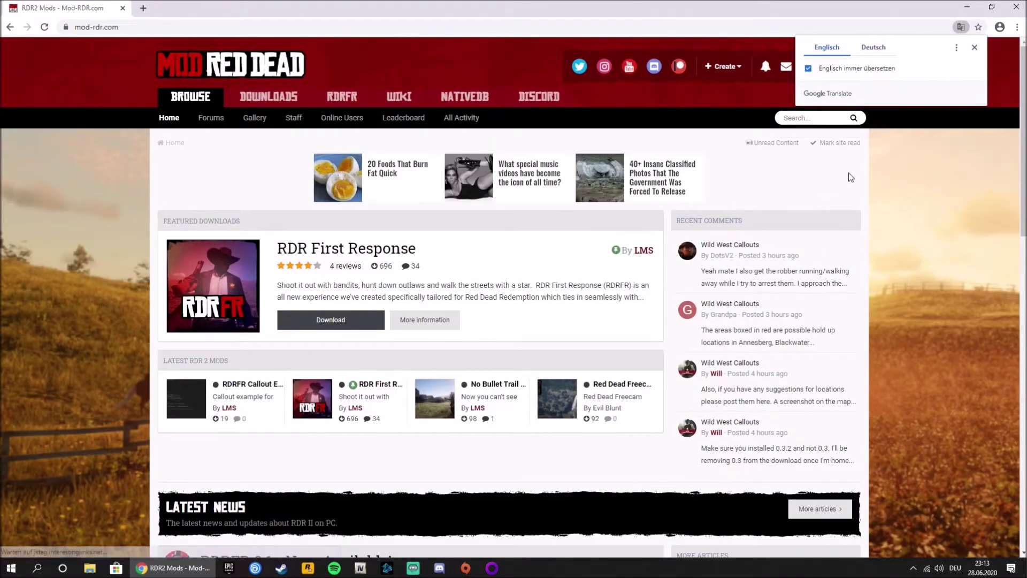
click(975, 47)
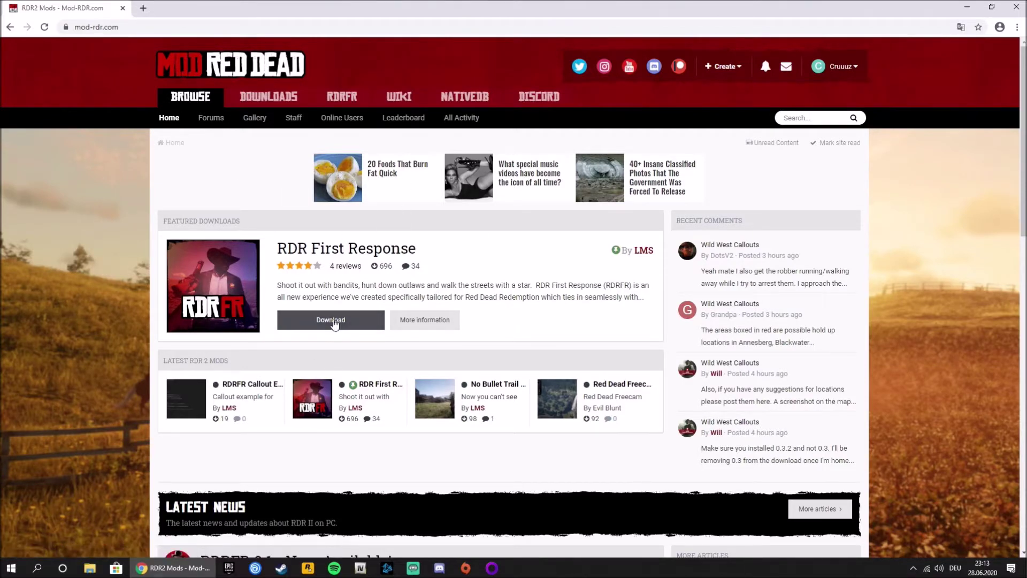
Step: Open the RDR First Response mod page from the RDRFR category of the site's downloads
click(256, 92)
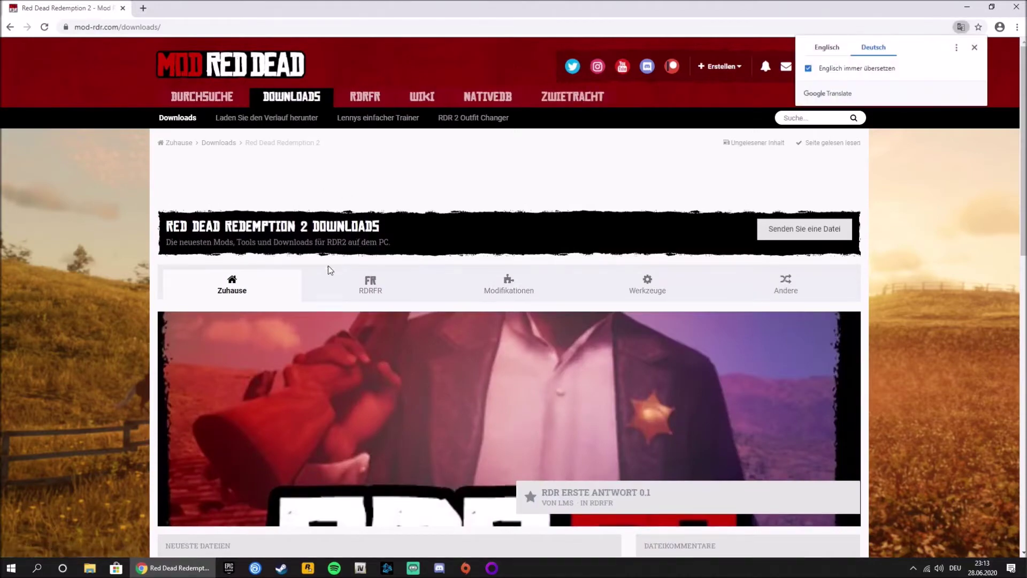
click(381, 291)
scroll(335, 382, down, 2)
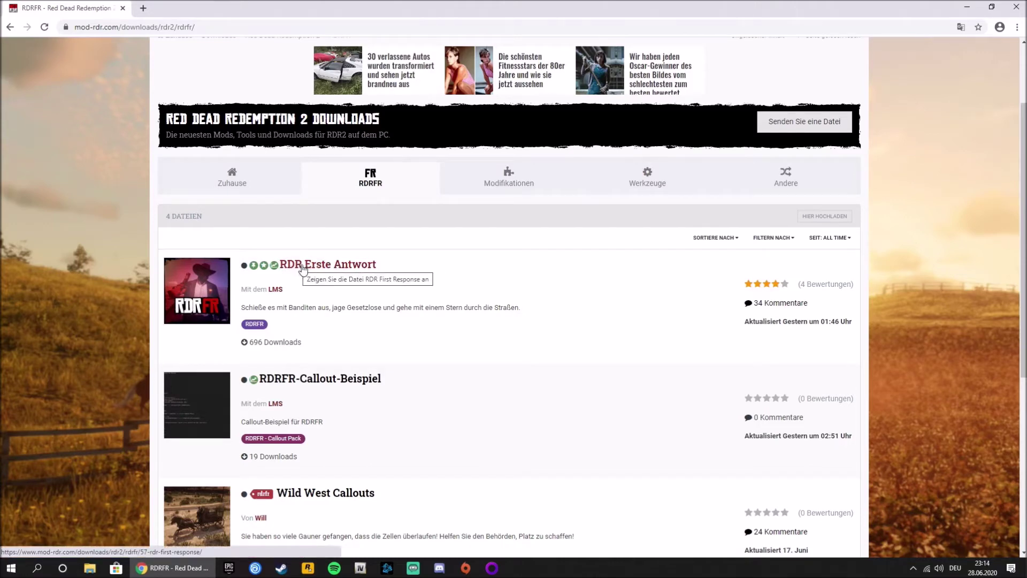
click(359, 267)
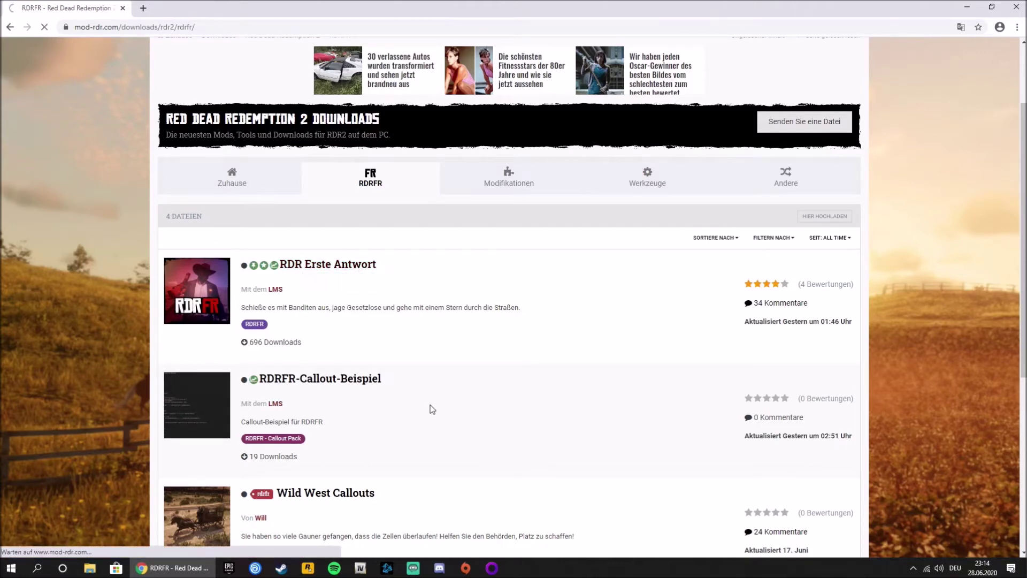
Step: Look over the RDR First Response page and download the mod file
scroll(727, 404, down, 5)
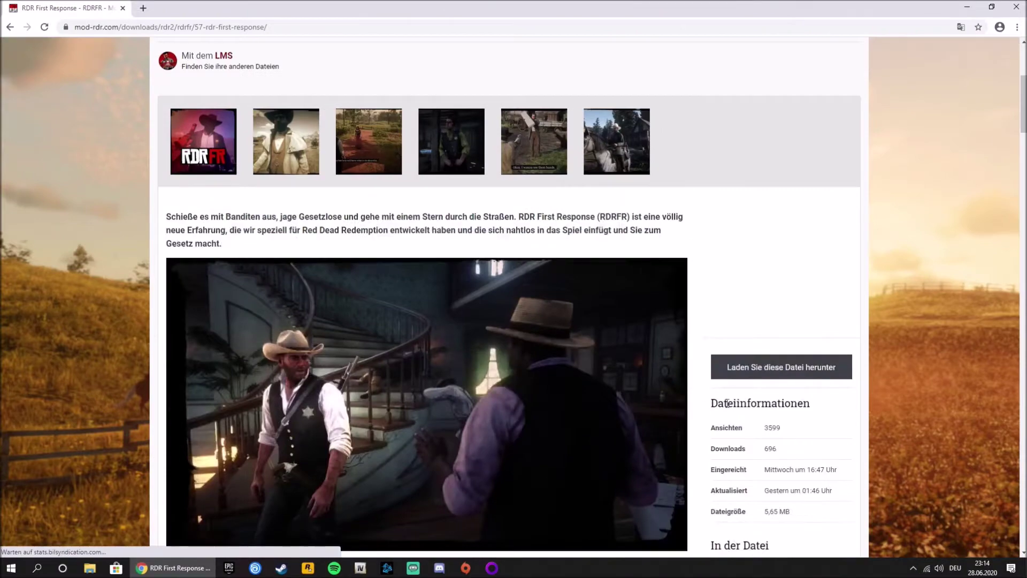
scroll(728, 404, up, 5)
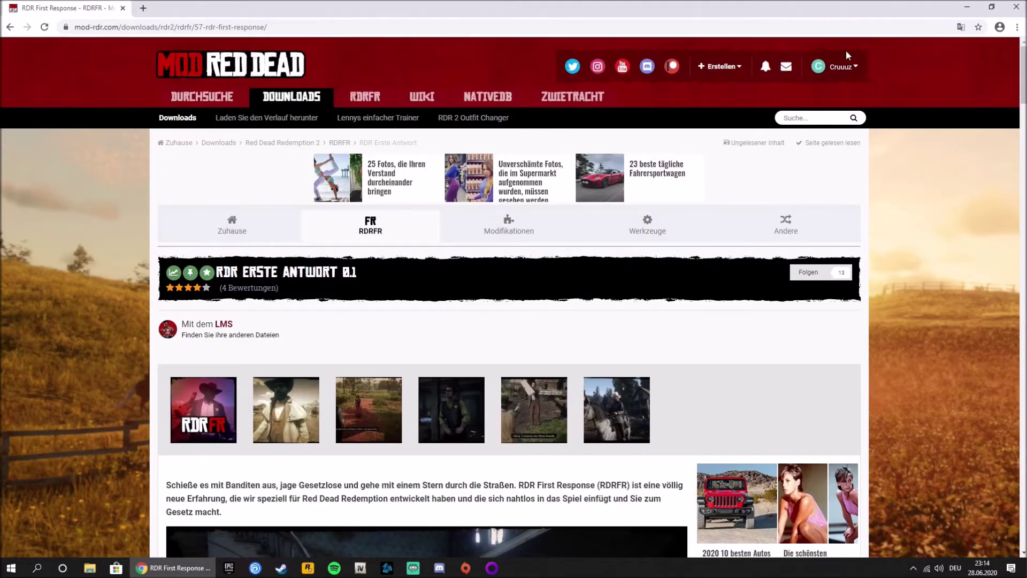
scroll(875, 202, down, 4)
scroll(875, 202, down, 2)
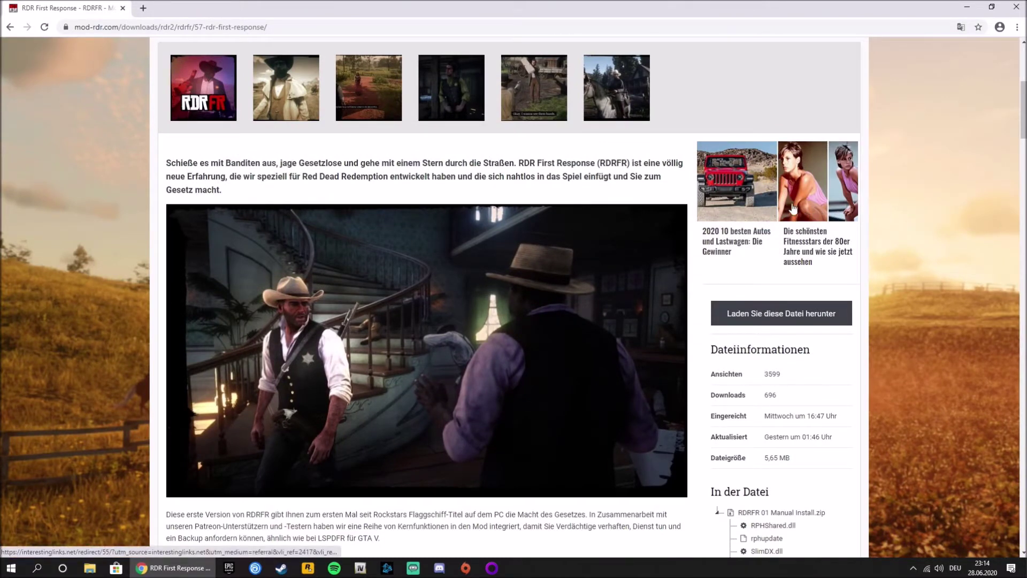
click(754, 312)
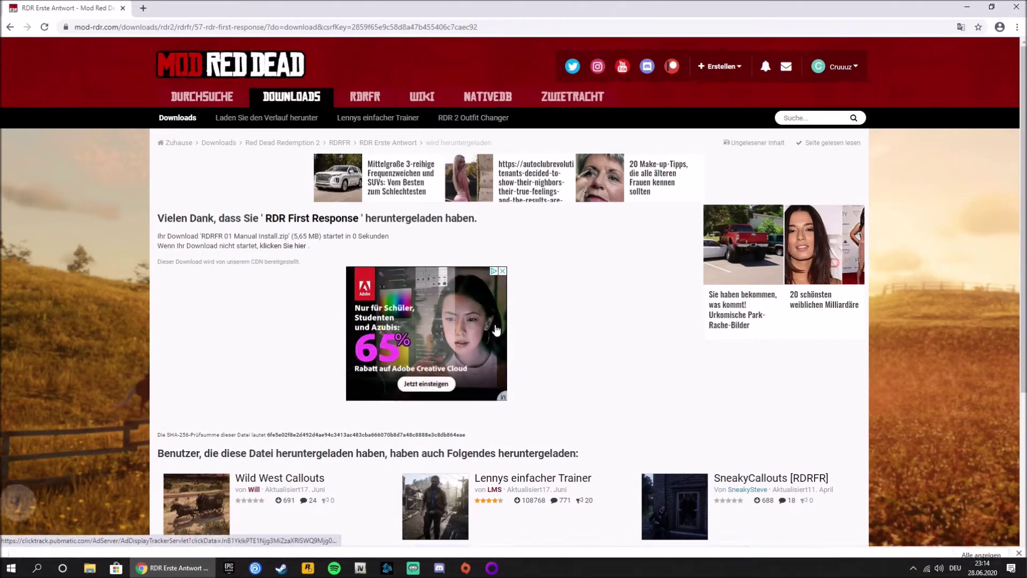
Step: Show the downloaded archive in its folder and delete the duplicate "RDRFR 01 Manual Install (1)" zip
click(110, 545)
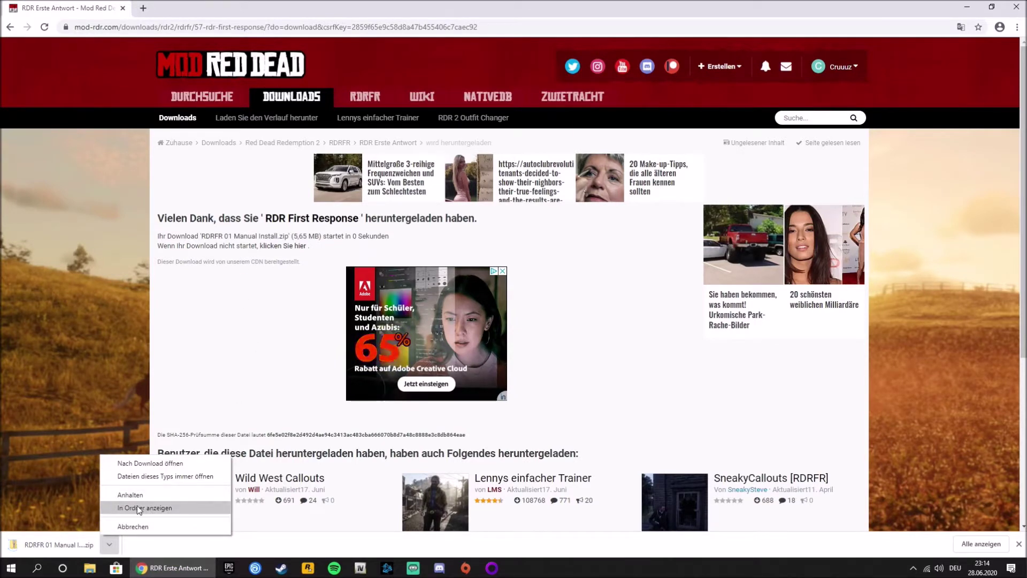
click(184, 508)
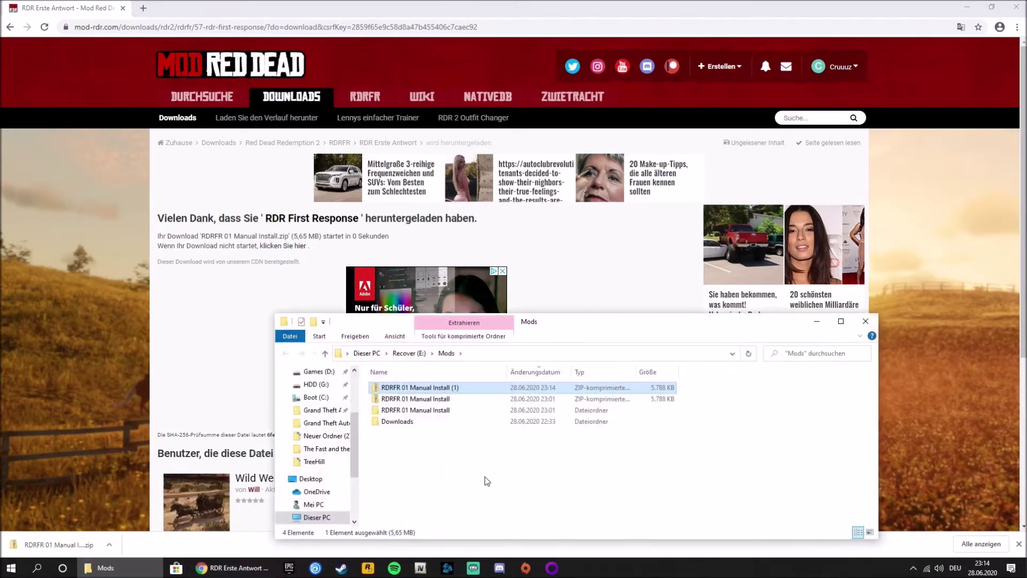
right_click(461, 387)
click(589, 352)
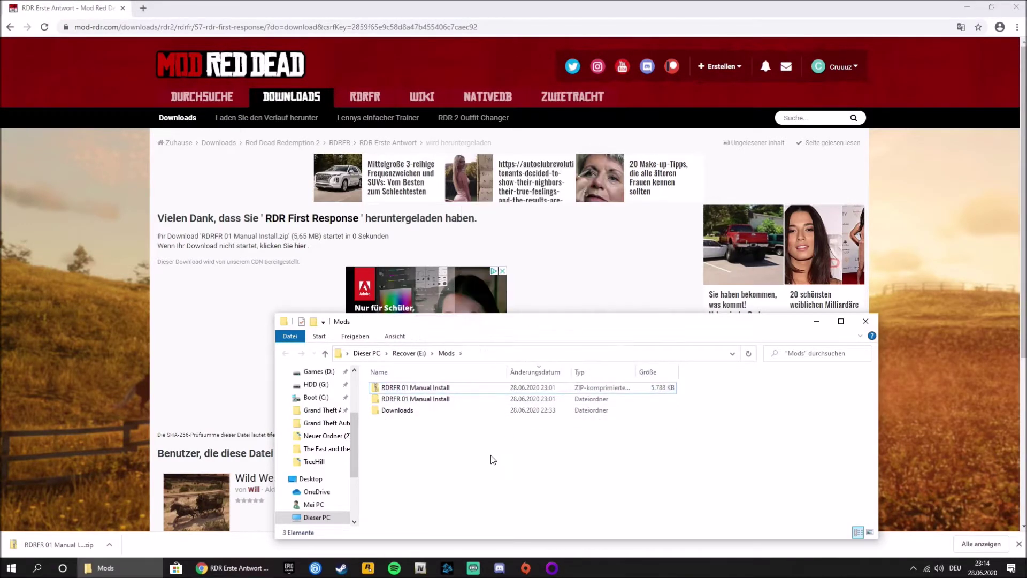
right_click(451, 386)
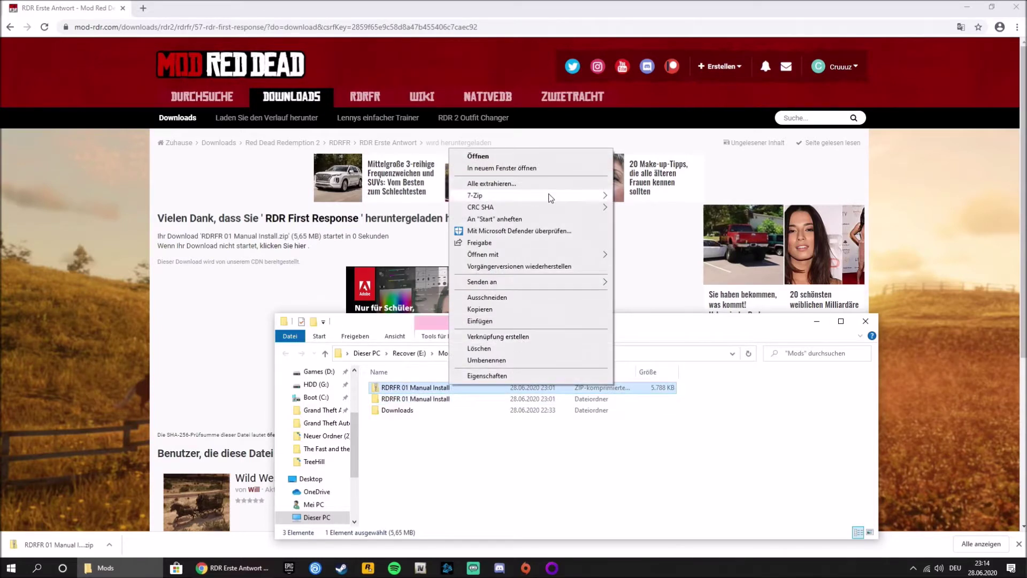
mouse_move(550, 198)
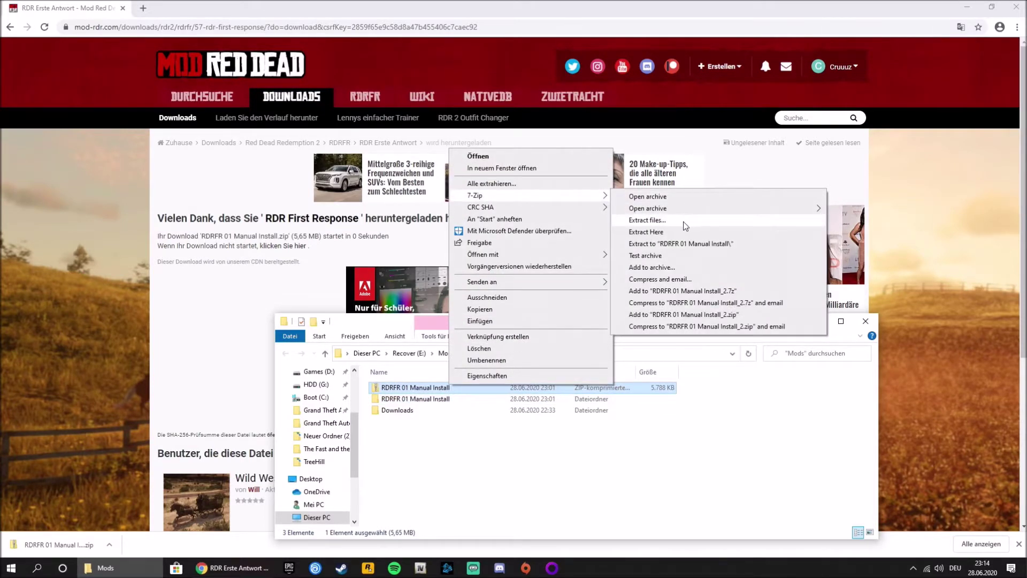
click(463, 469)
click(464, 469)
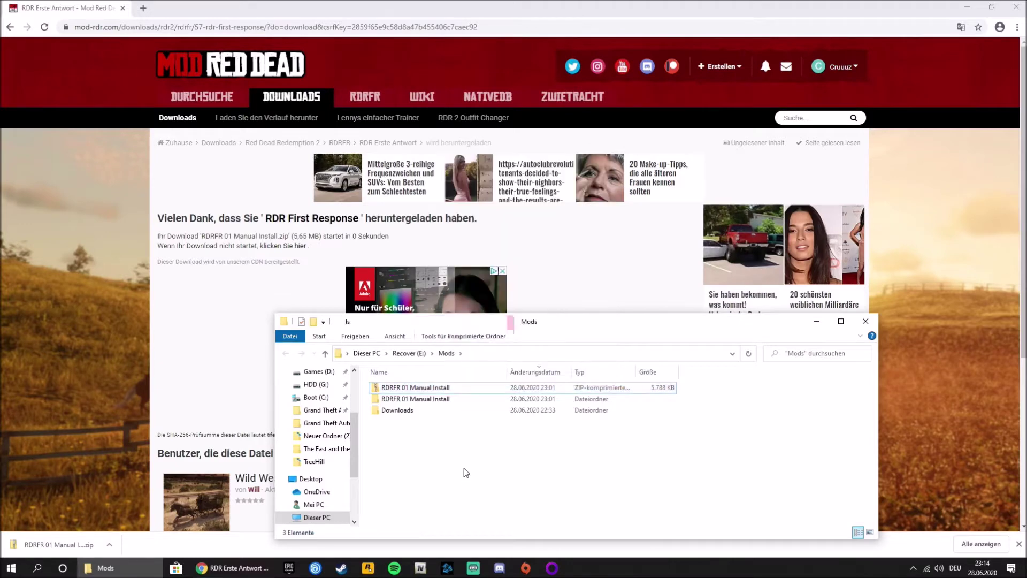
Step: Open the extracted RDRFR 01 Manual Install folder, view all its files in a maximized window and restore the window size
double_click(430, 398)
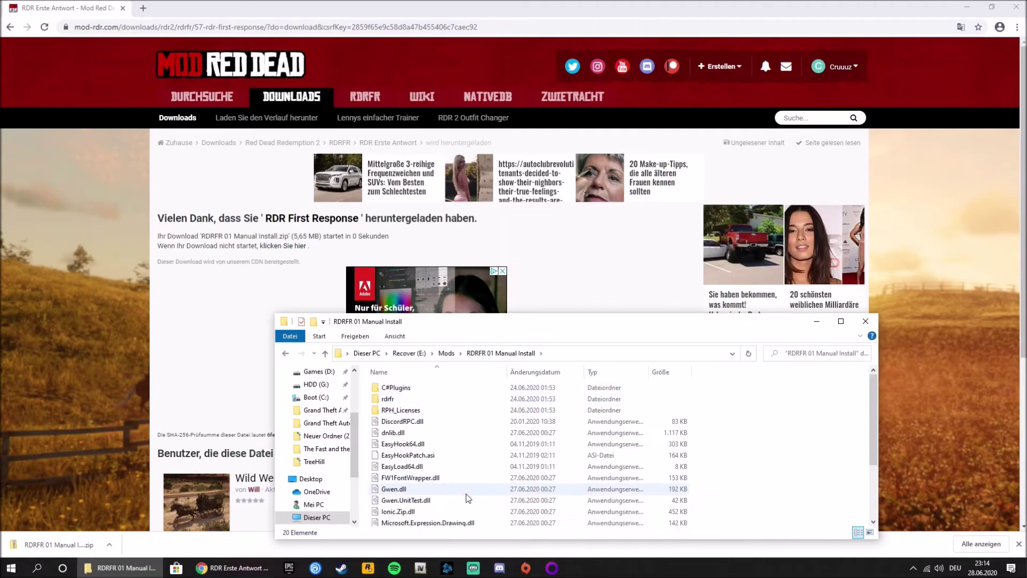
drag(601, 321, 443, 123)
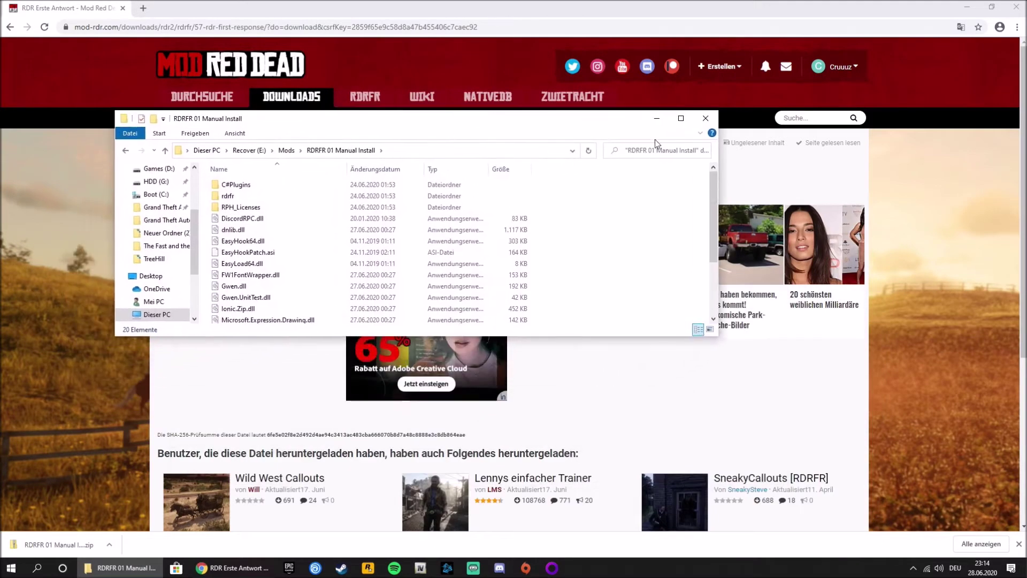
click(677, 119)
drag(469, 394, 159, 62)
click(156, 228)
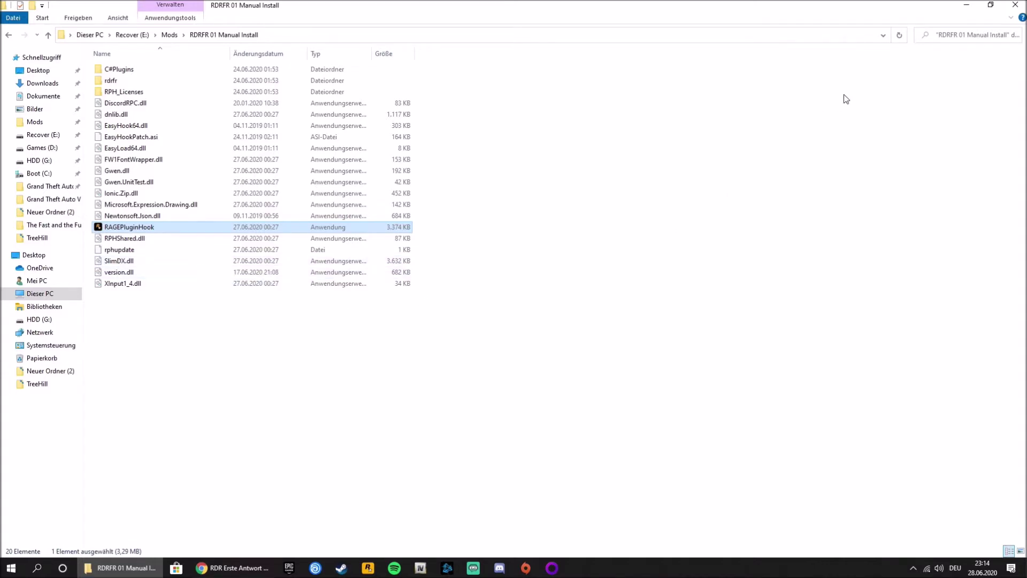
drag(890, 9, 586, 169)
Step: Open the SteamLibrary\steamapps\common folder on the Games (D:) drive in a second Explorer window
right_click(128, 568)
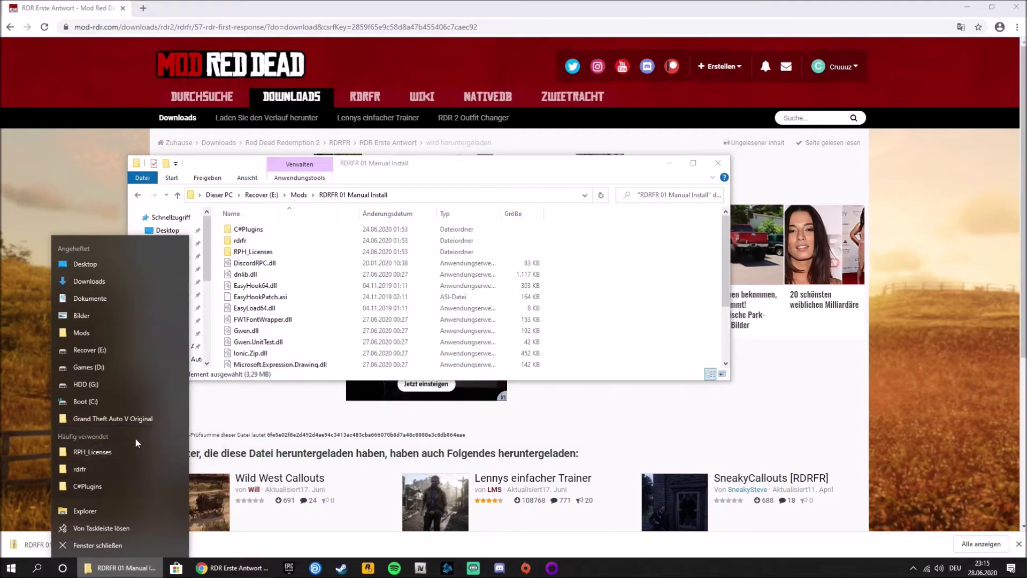
click(126, 367)
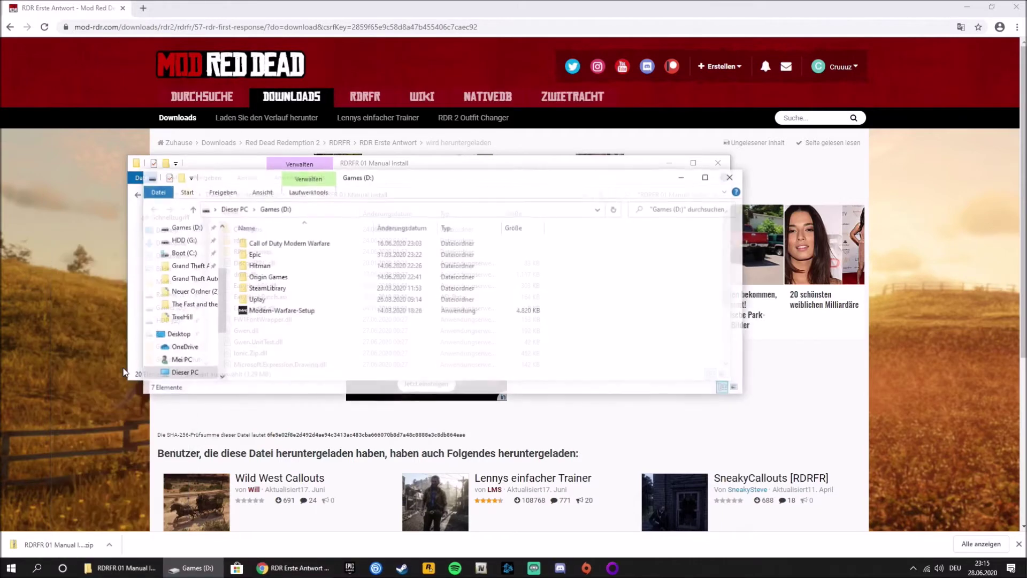
double_click(288, 289)
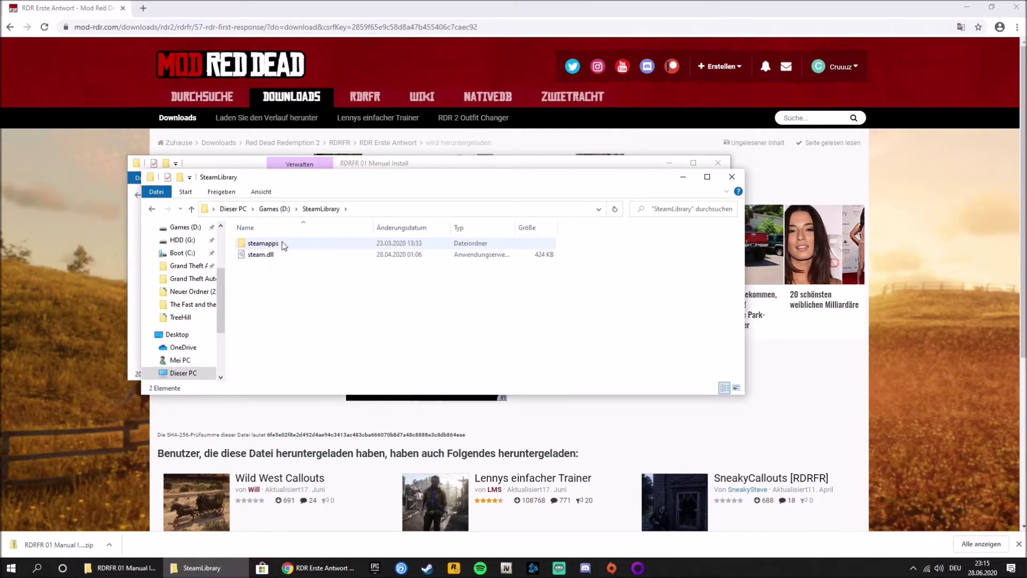
double_click(281, 242)
double_click(290, 244)
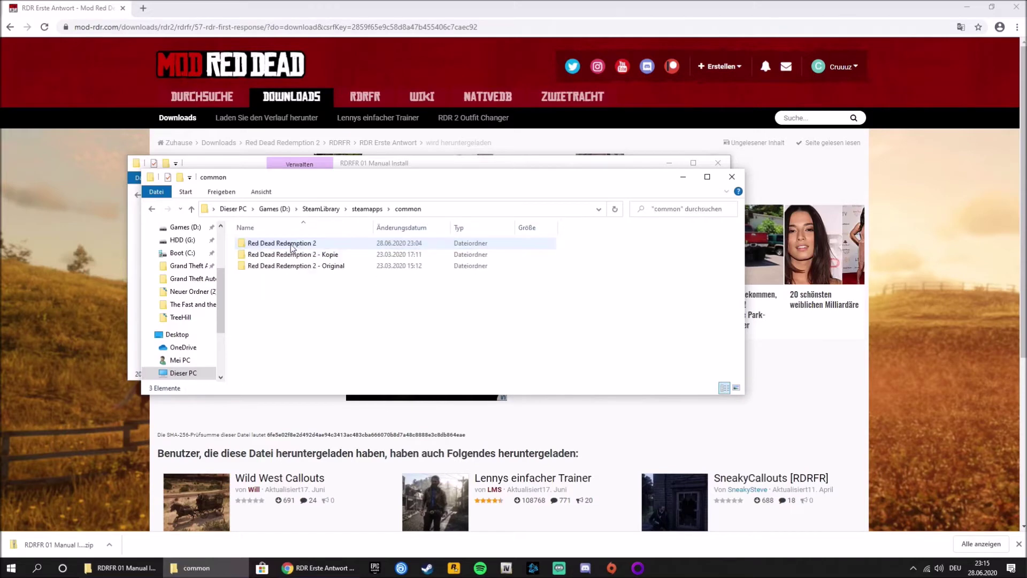
click(277, 247)
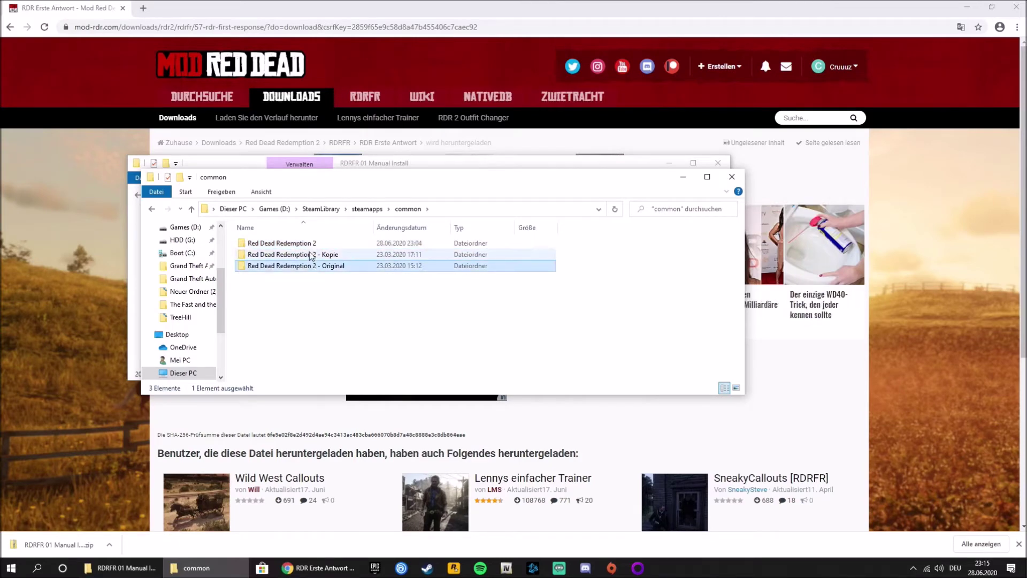
click(258, 267)
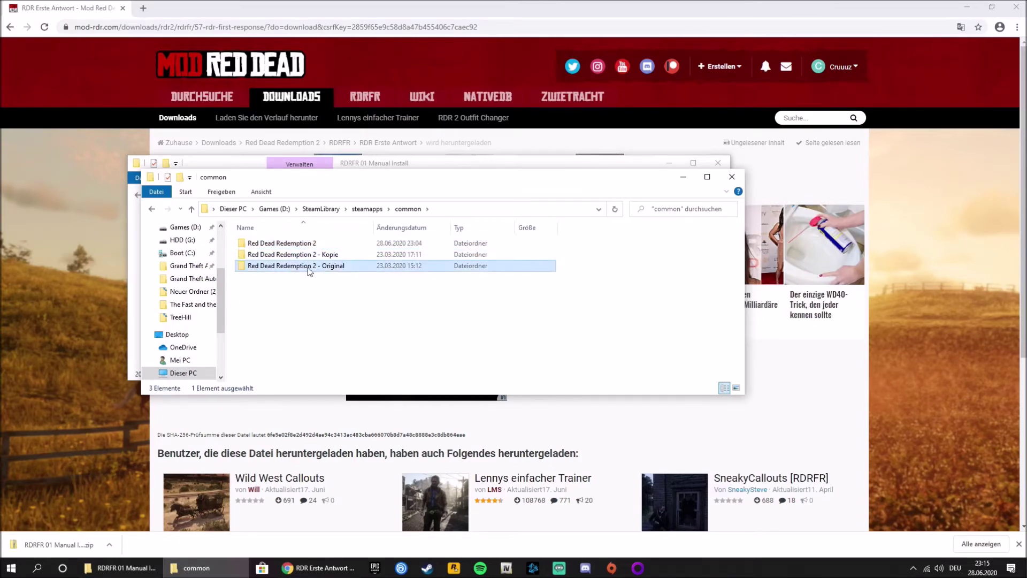
right_click(308, 271)
click(387, 453)
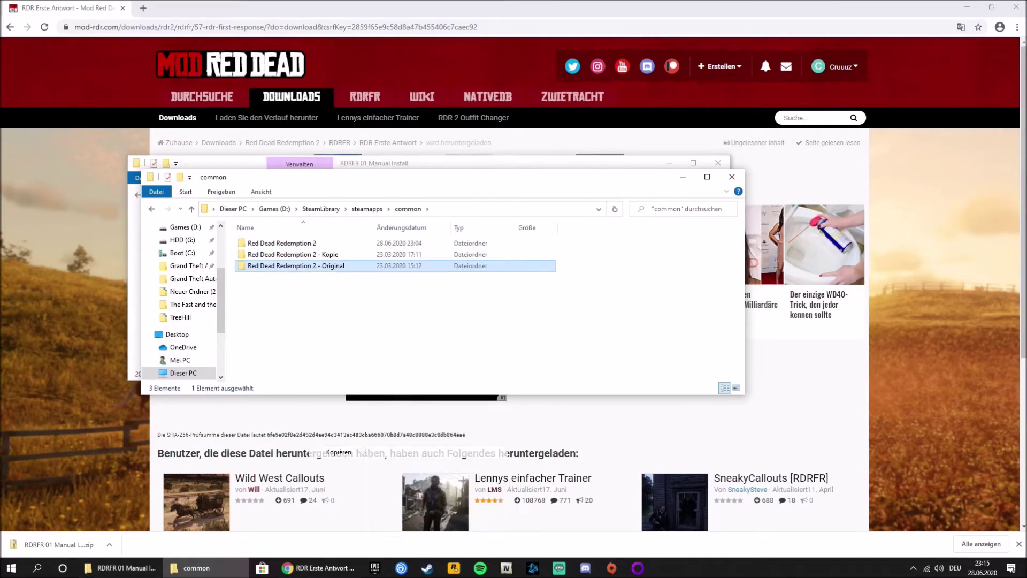
right_click(335, 333)
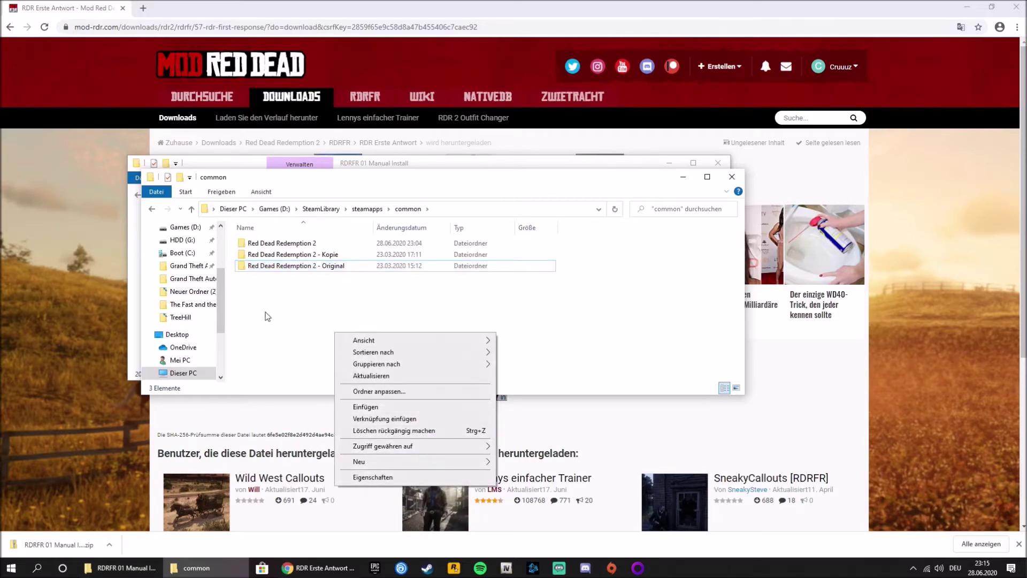
click(301, 304)
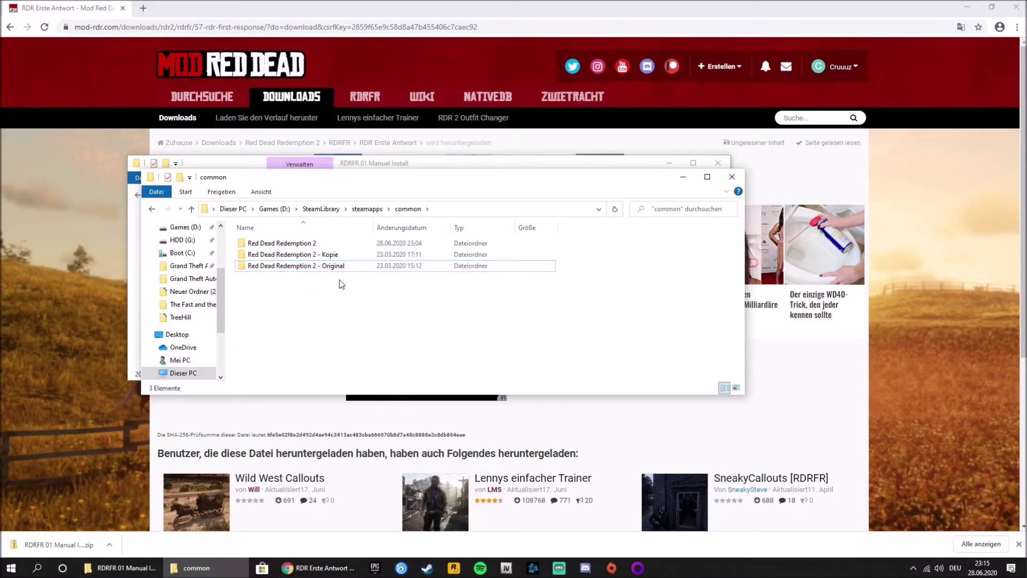
click(324, 256)
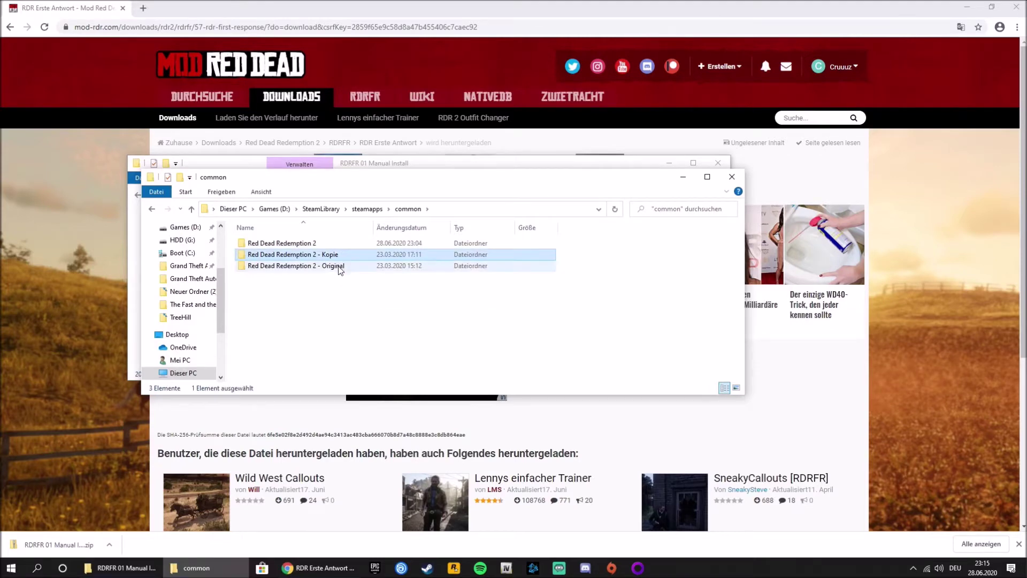
click(339, 267)
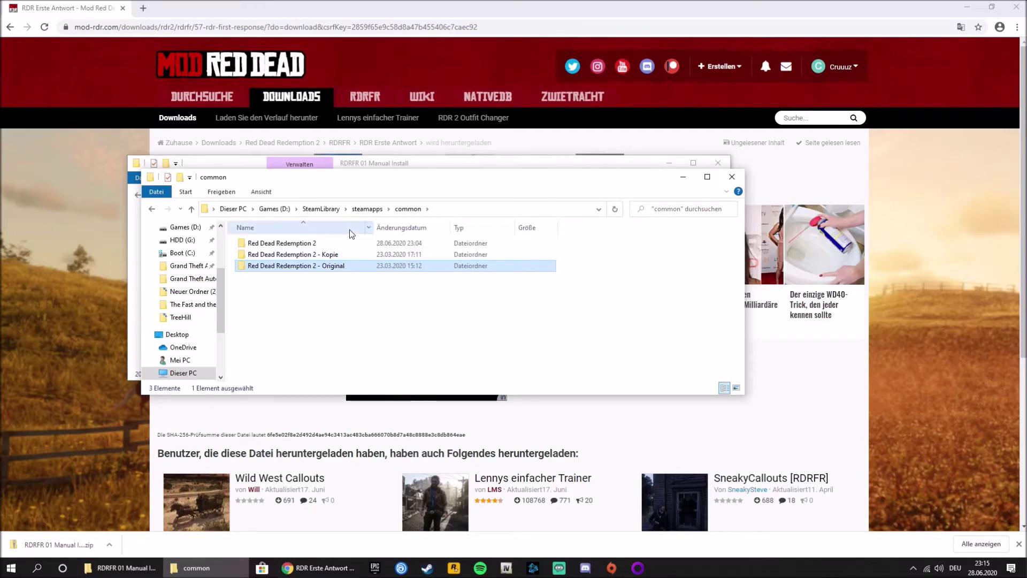
click(328, 244)
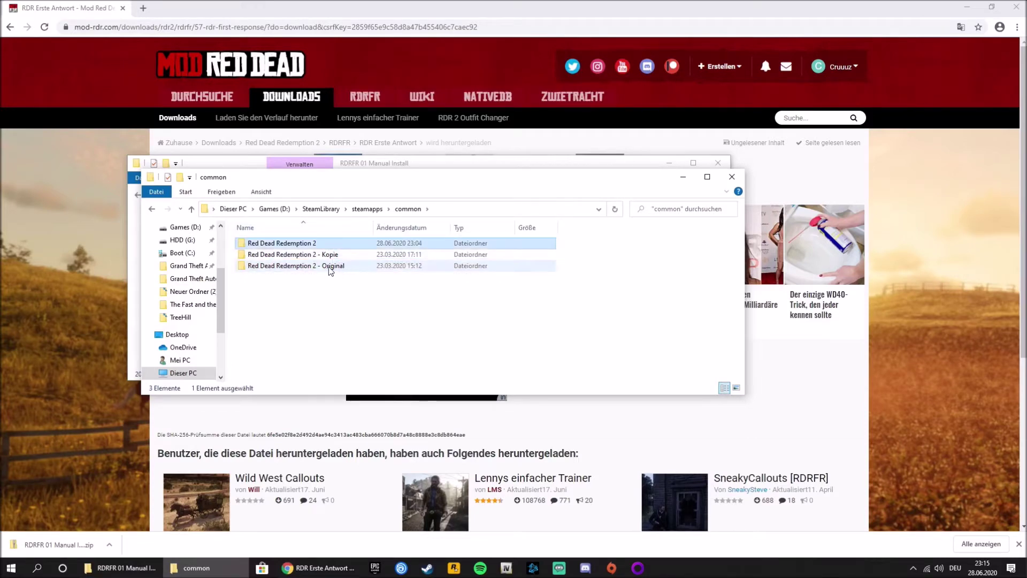
click(328, 267)
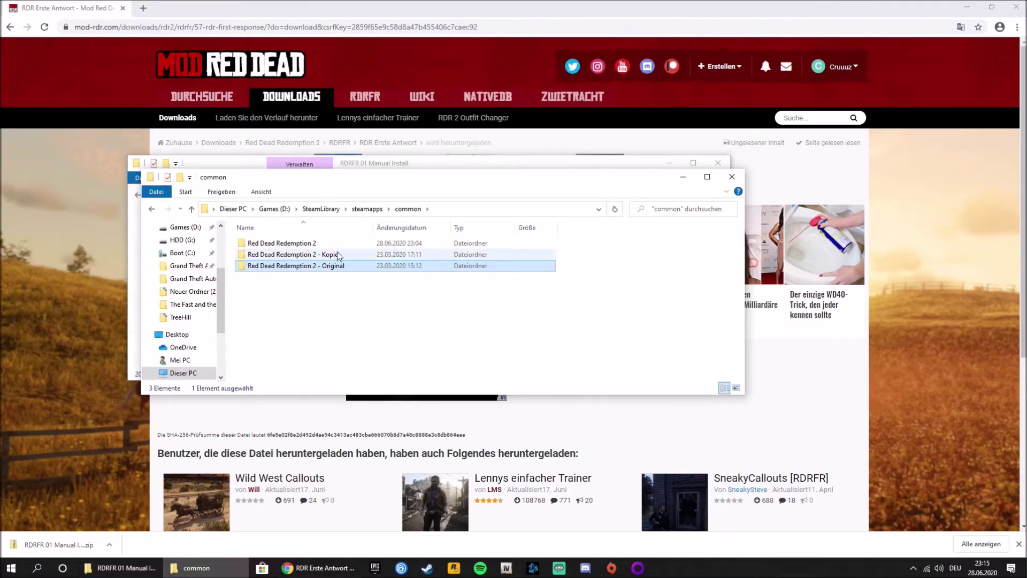
Step: Look over the Red Dead Redemption 2 game folder and its Kopie and Original copies in the common folder
click(329, 255)
click(332, 245)
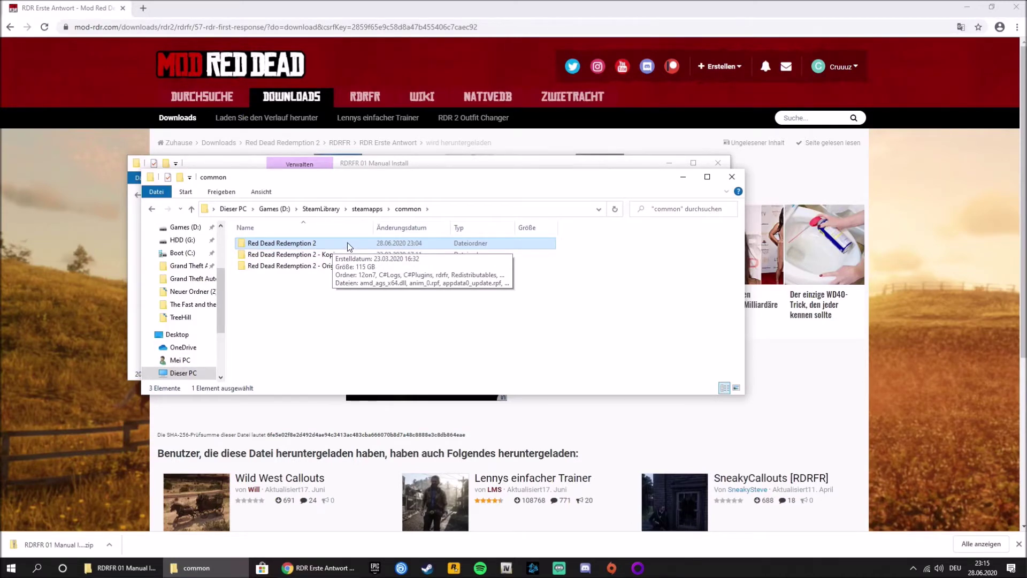
click(324, 255)
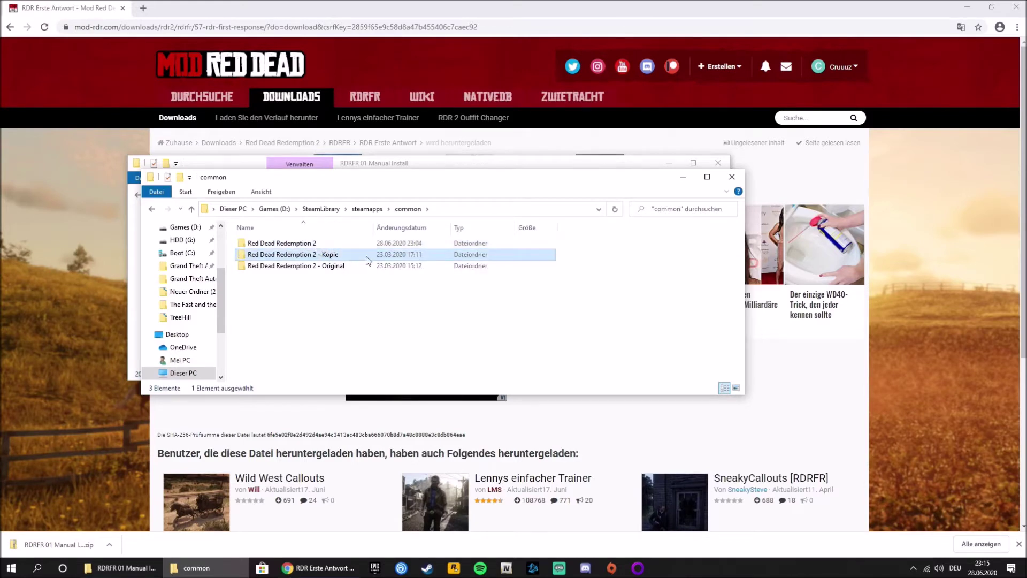
click(338, 267)
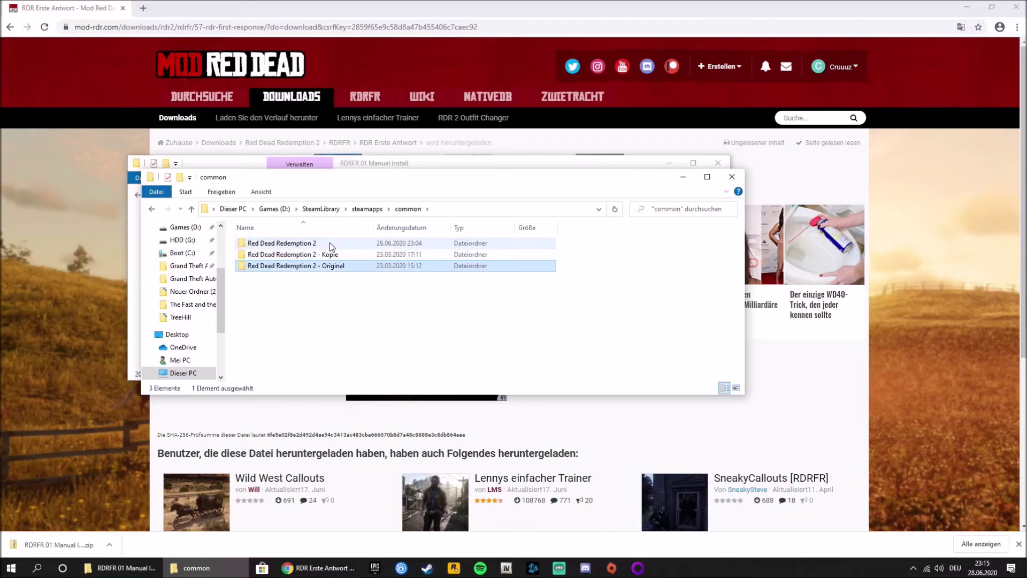
click(328, 244)
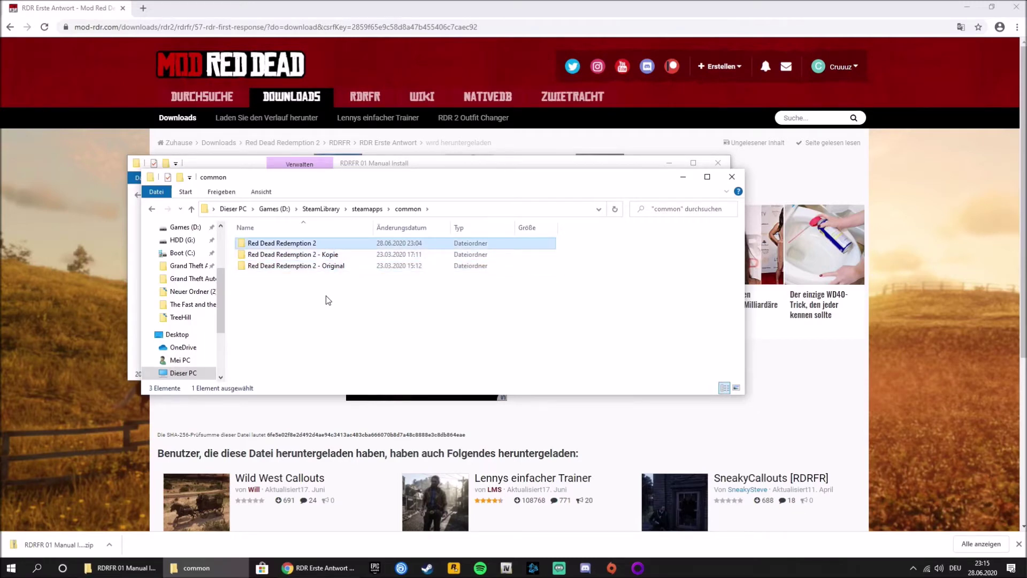
click(334, 256)
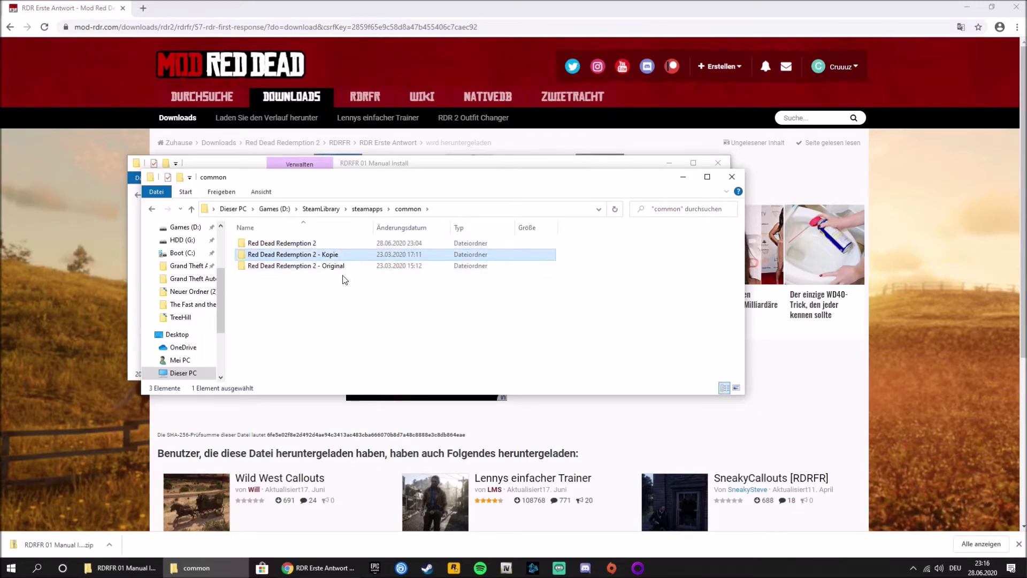
click(344, 268)
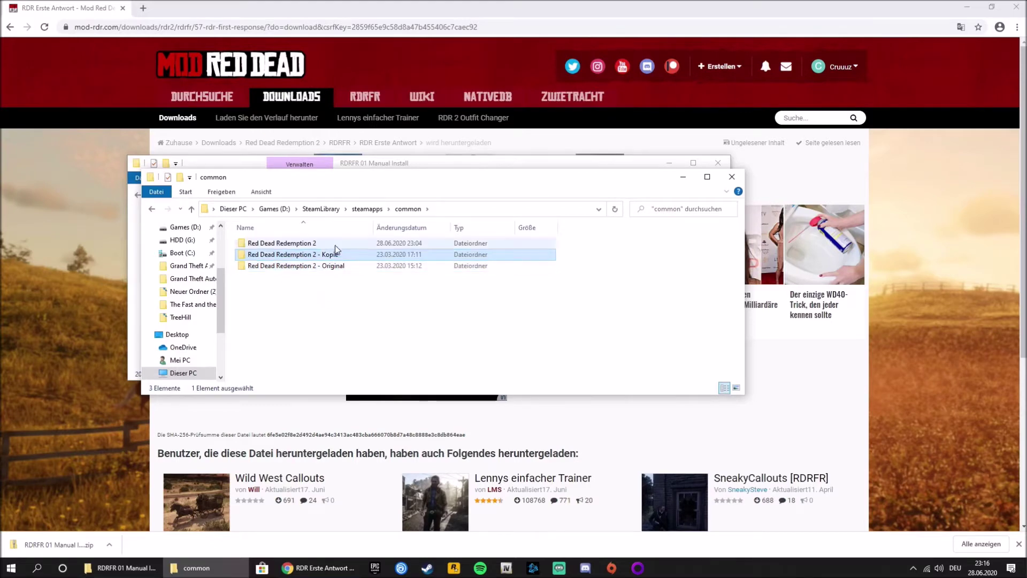
click(351, 305)
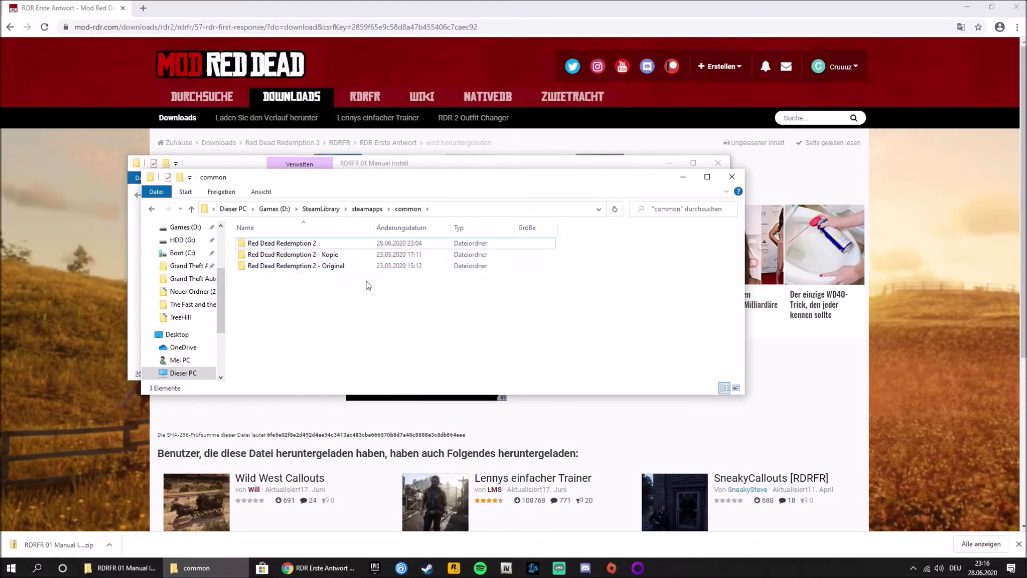
Step: Open the Red Dead Redemption 2 game folder and arrange it and the RDRFR 01 Manual Install window without overlap
drag(435, 182, 504, 320)
click(354, 382)
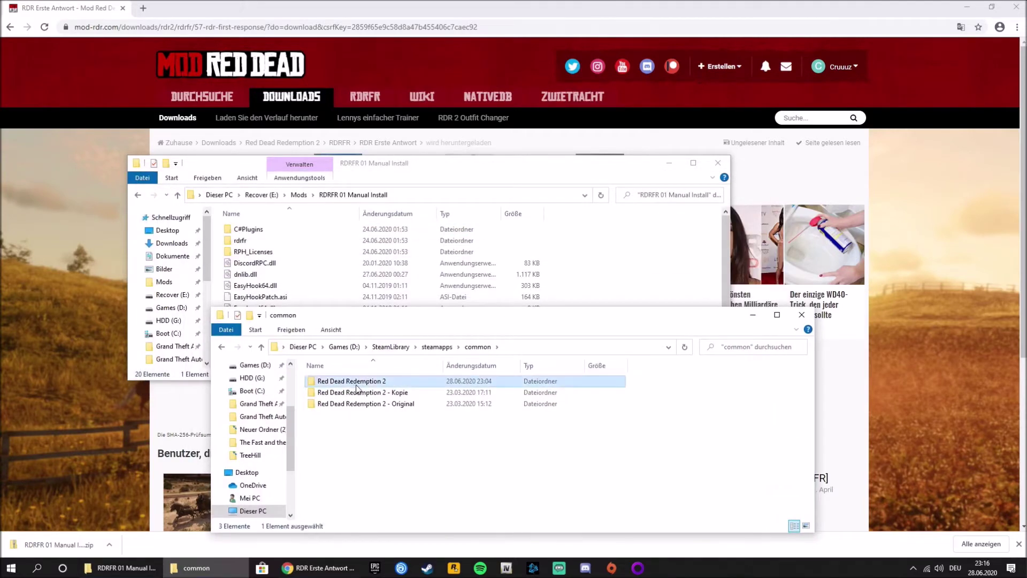
double_click(369, 389)
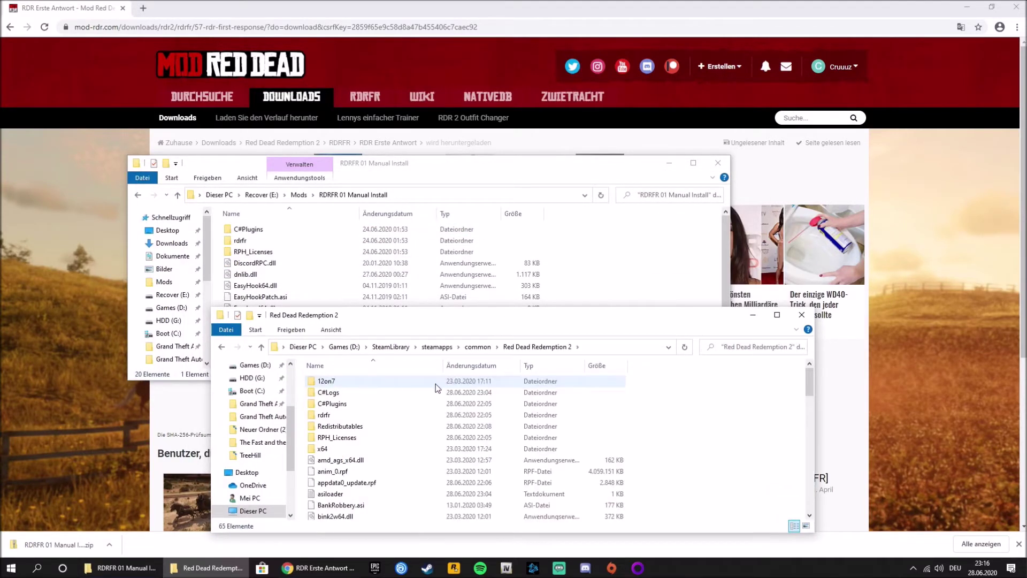
drag(370, 308, 371, 350)
drag(465, 361, 375, 371)
click(280, 230)
drag(464, 166, 560, 58)
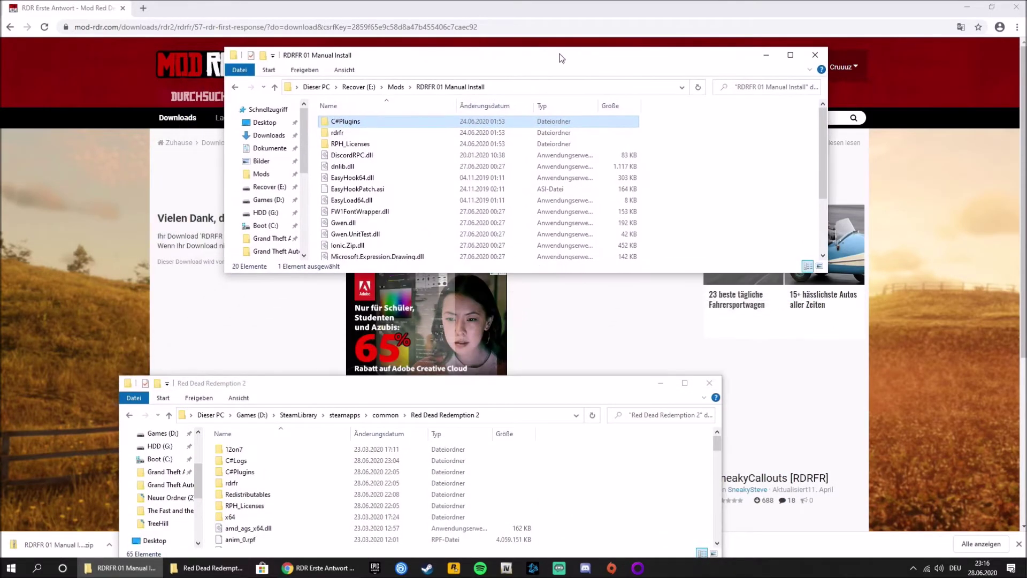
Step: Copy all files from RDRFR 01 Manual Install into the Red Dead Redemption 2 folder, replacing the existing files
scroll(398, 254, down, 3)
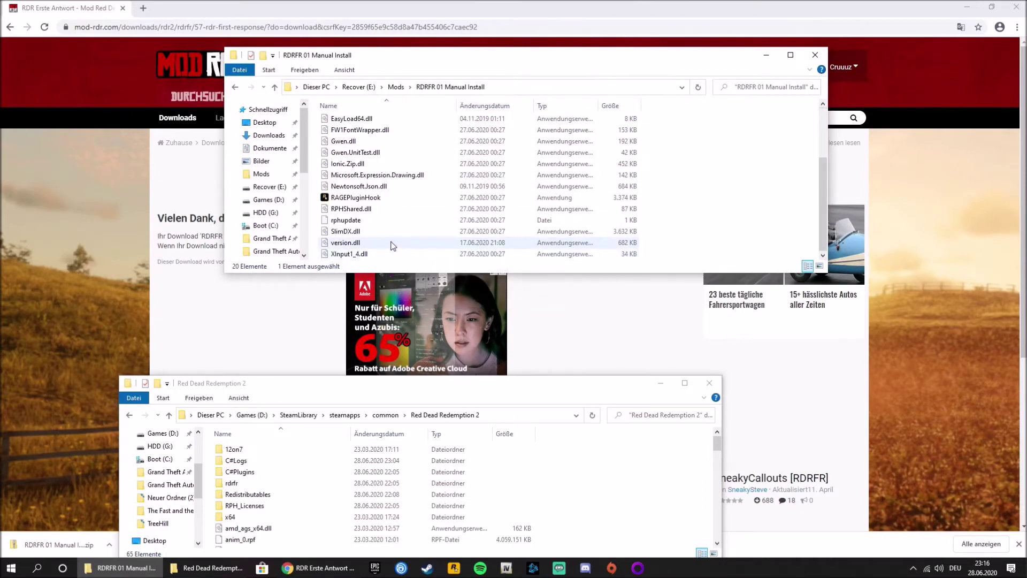
key(ctrl+a)
drag(426, 240, 650, 498)
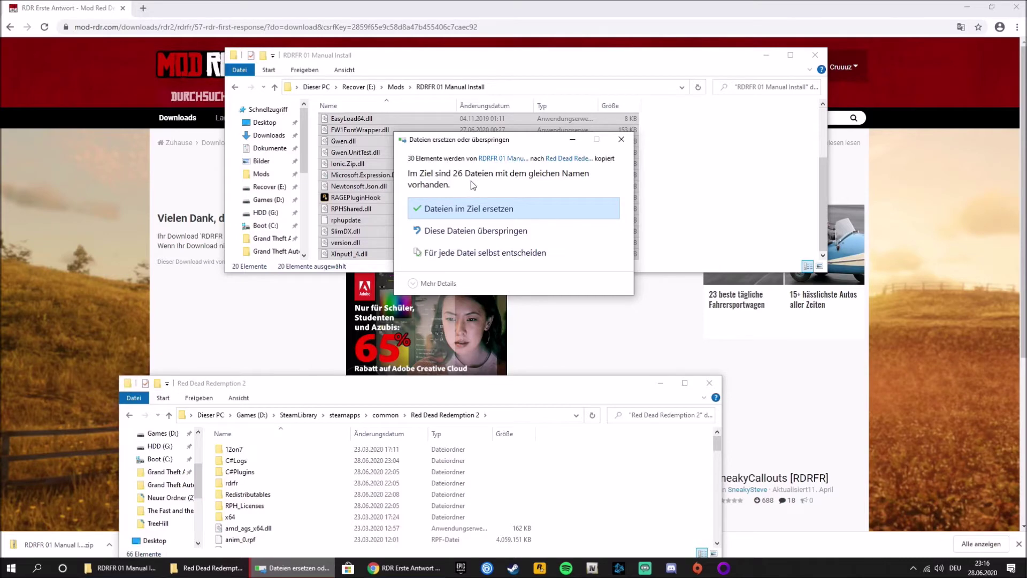
click(478, 213)
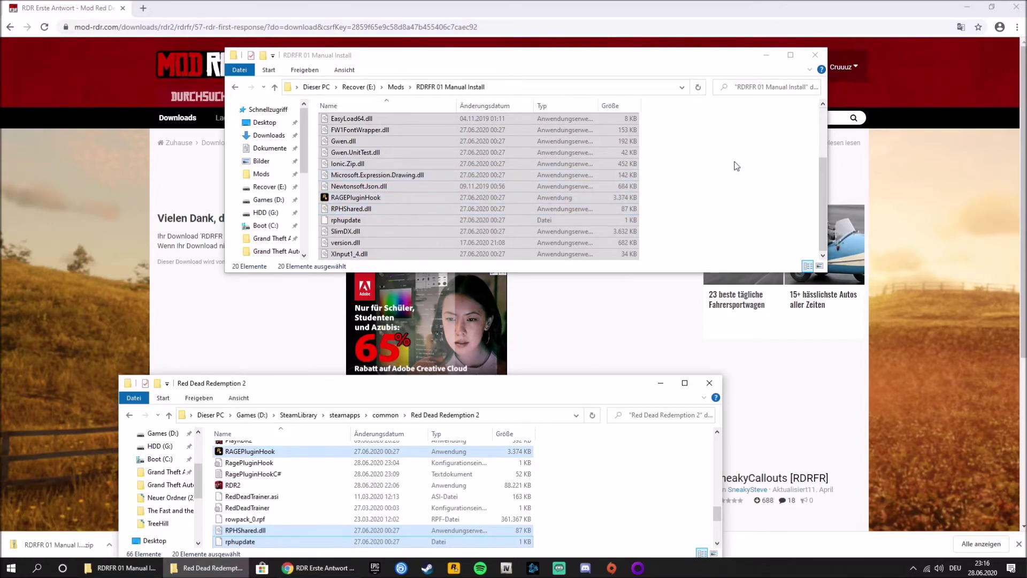
Step: Minimize the browser and launch Red Dead Redemption 2 from its desktop shortcut
drag(591, 386, 556, 306)
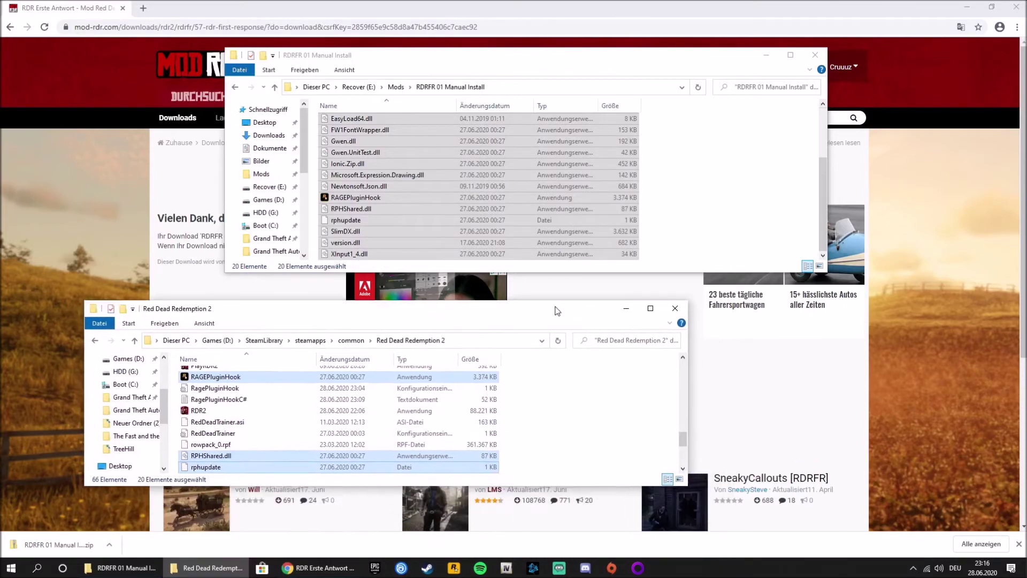
click(967, 7)
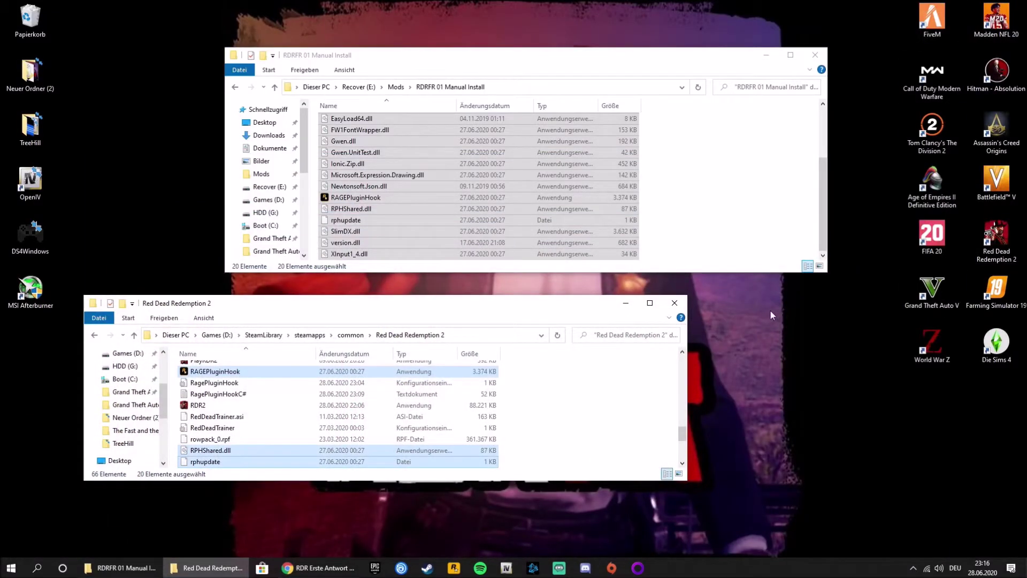
double_click(997, 235)
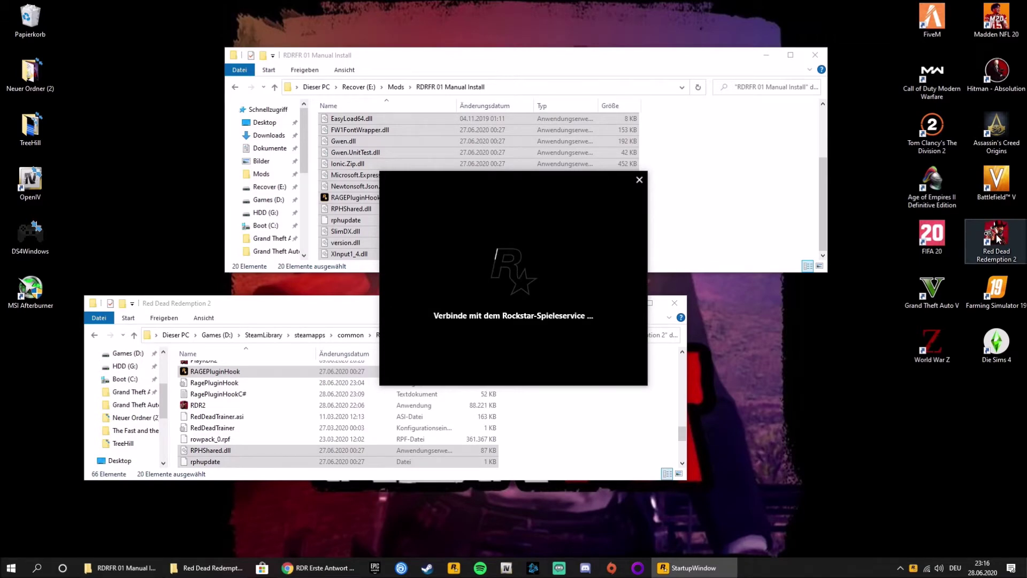
Step: Run RAGEPluginHook from the Red Dead Redemption 2 folder and accept its update notice and disclaimer
click(241, 372)
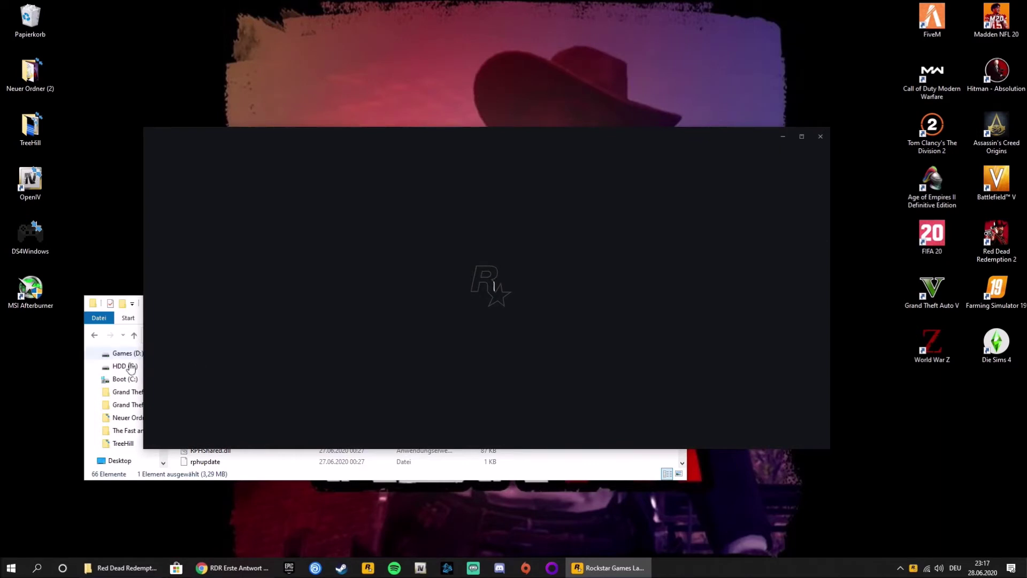
click(583, 471)
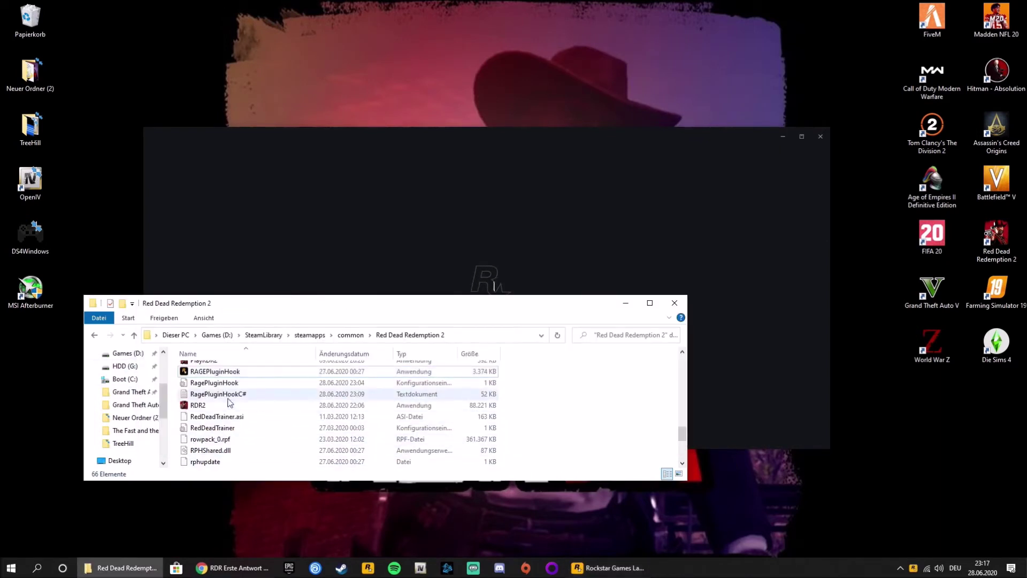
drag(433, 307, 491, 417)
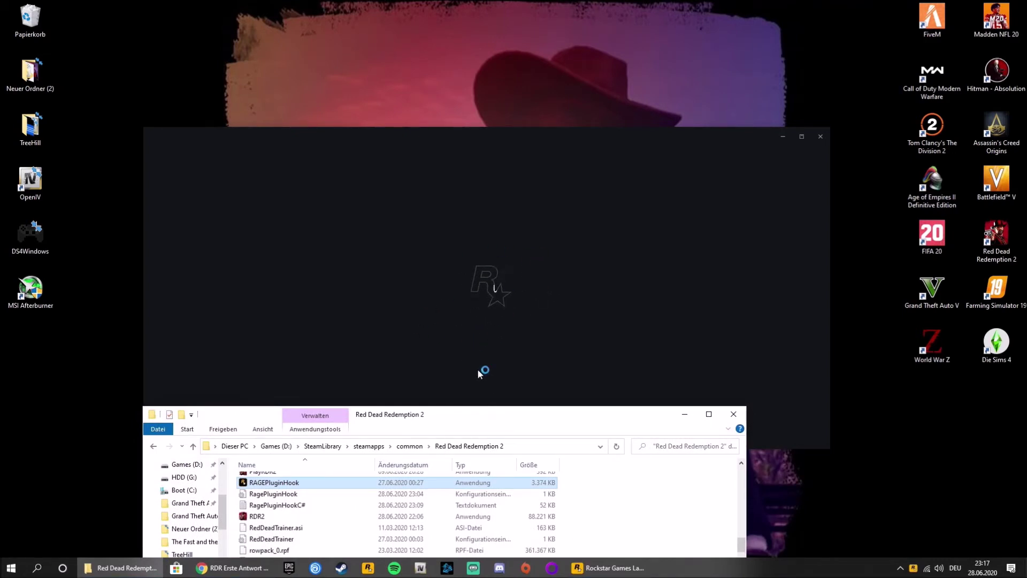
drag(509, 417, 514, 358)
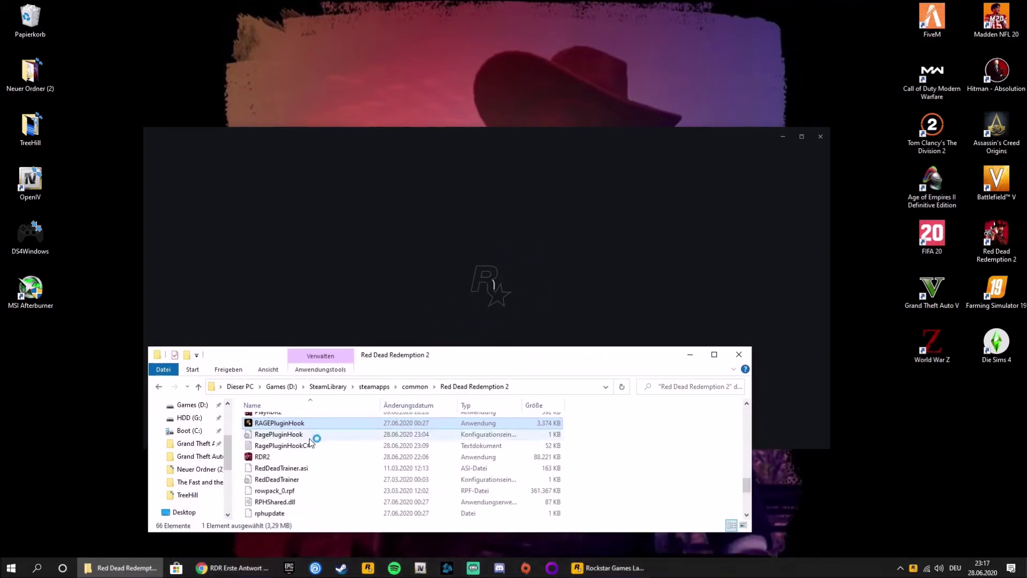
double_click(345, 423)
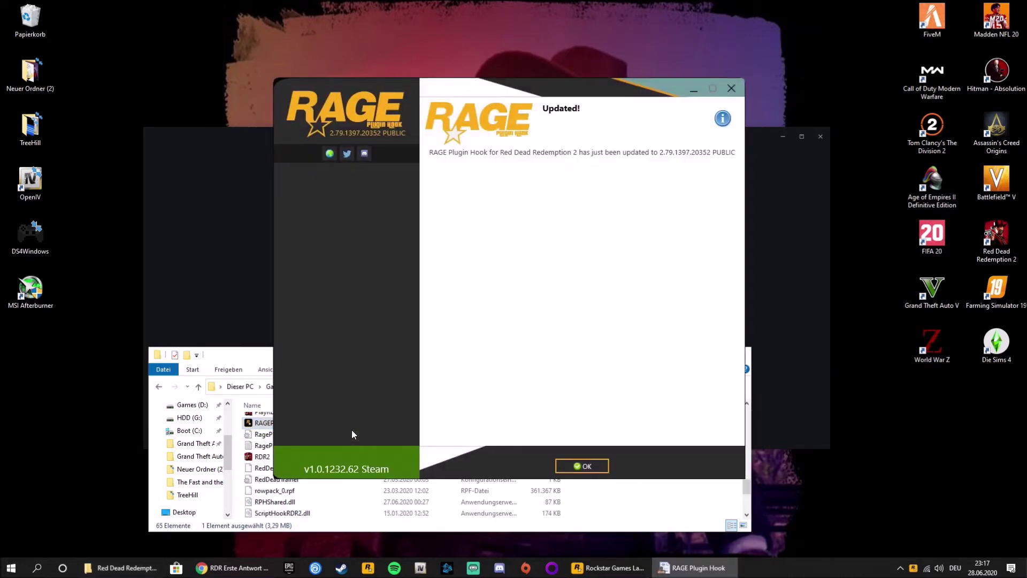
click(560, 462)
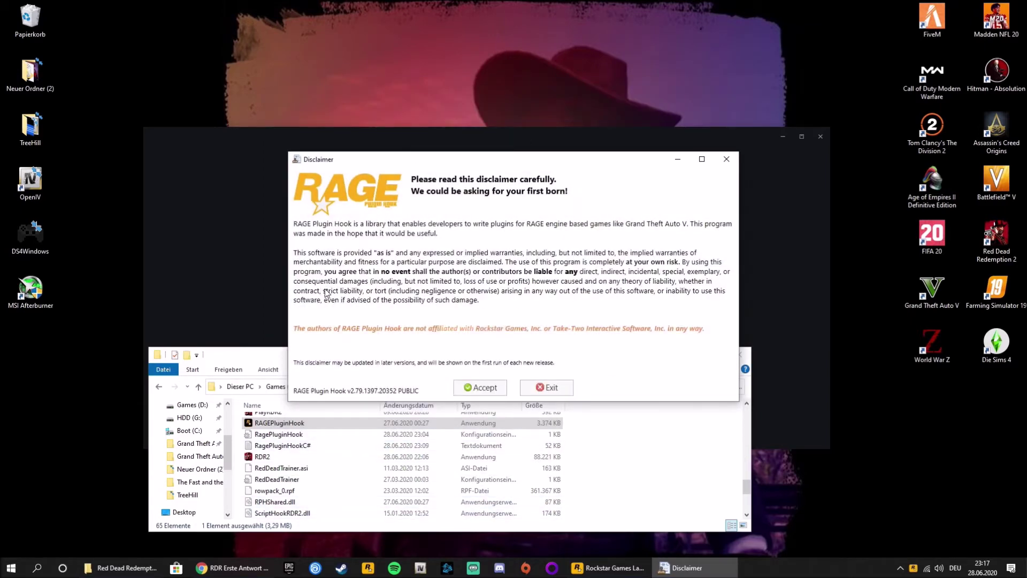
click(483, 387)
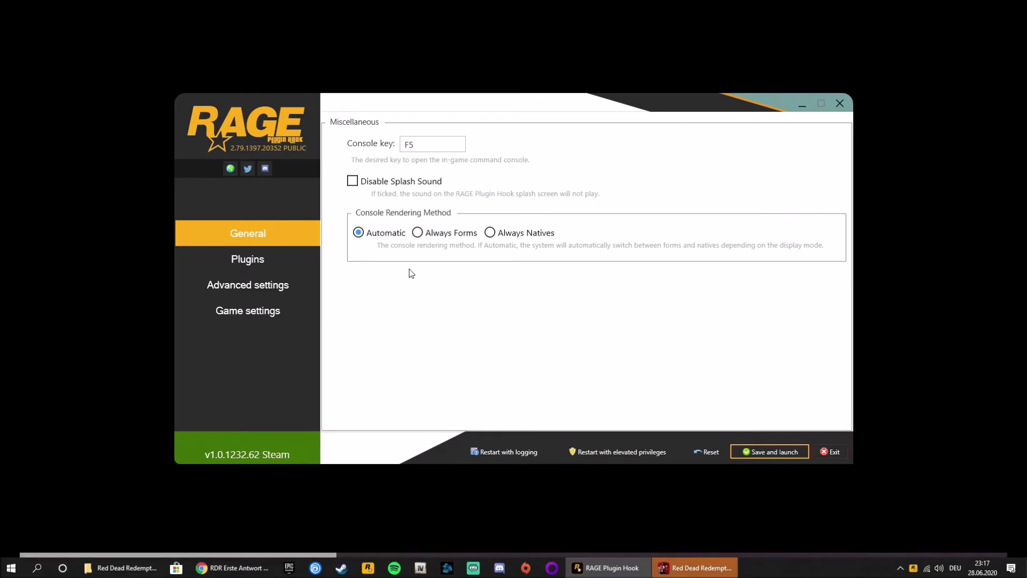
Step: Check the plugin load sequence in RAGE Plugin Hook, then save and launch the game into Story mode
click(240, 262)
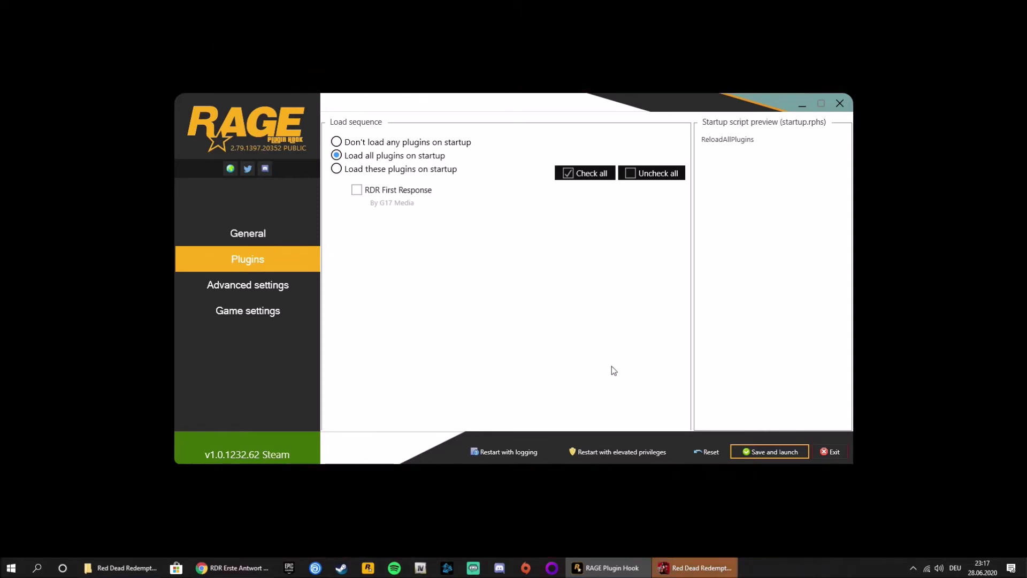
click(775, 453)
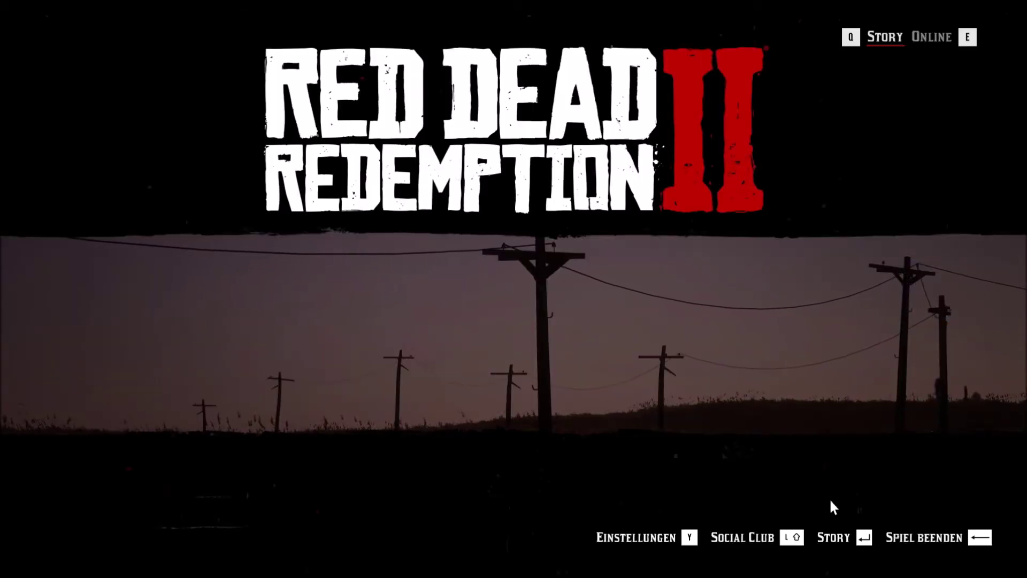
click(832, 537)
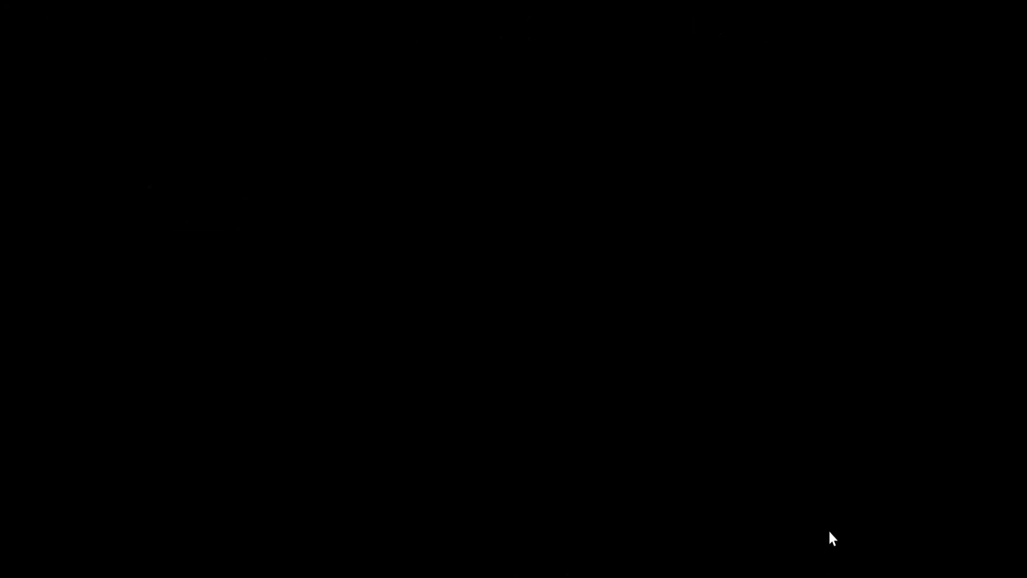